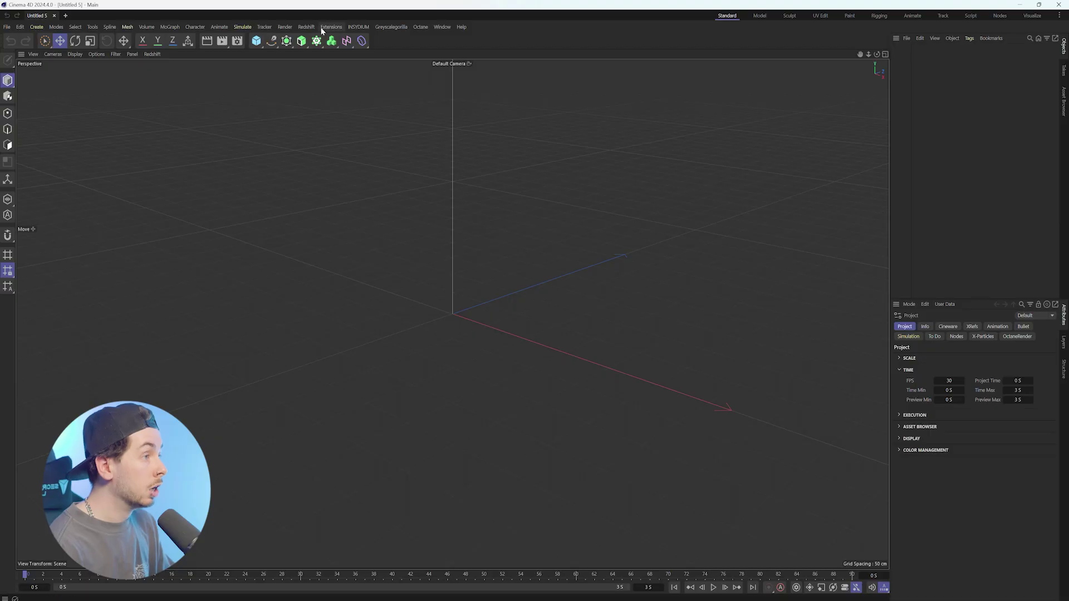
# - Open the Cinema 4D preferences folder in the file browser from Preferences and return to the empty scene
pyautogui.click(331, 27)
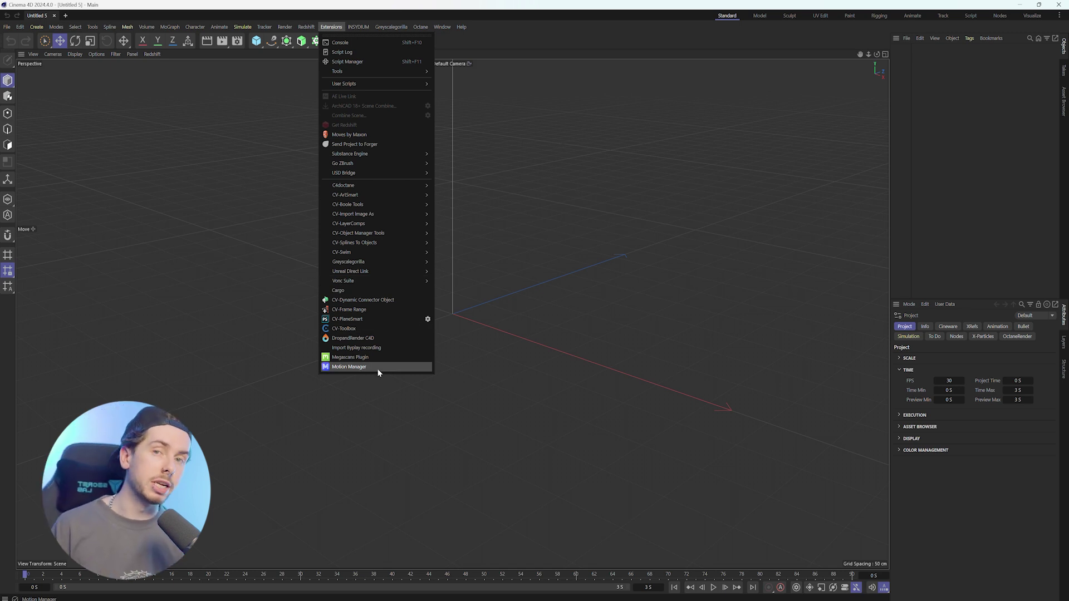
pyautogui.click(378, 368)
pyautogui.click(21, 27)
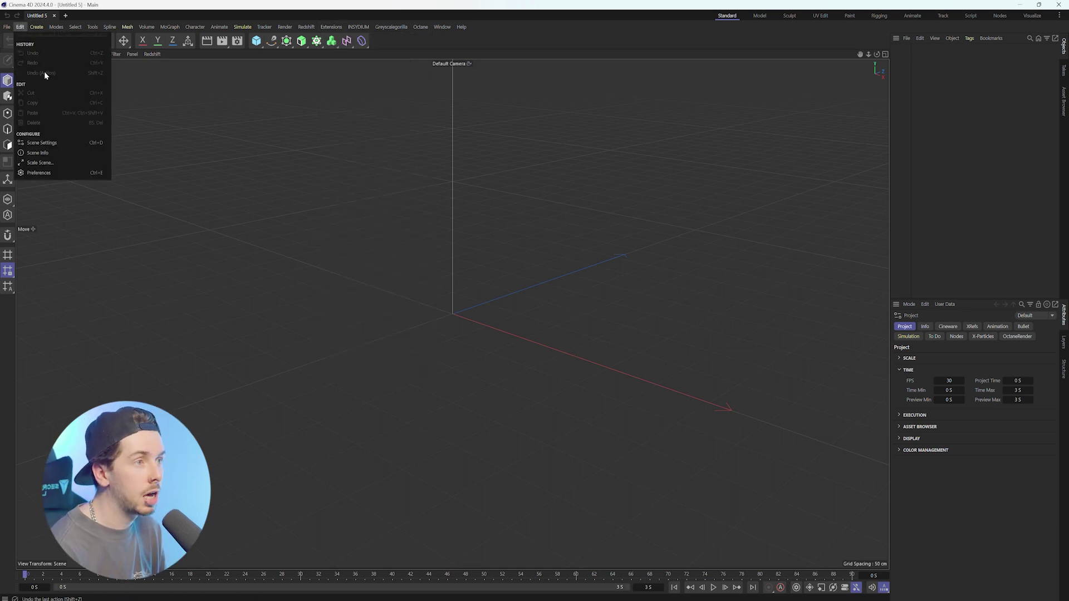
pyautogui.click(37, 176)
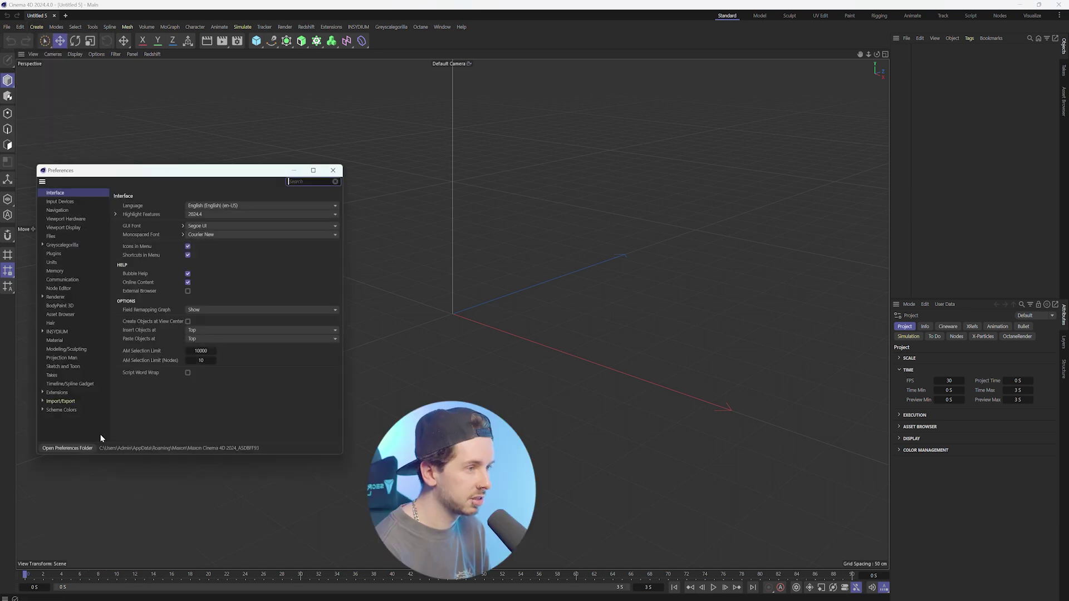
pyautogui.click(65, 448)
pyautogui.doubleClick(102, 204)
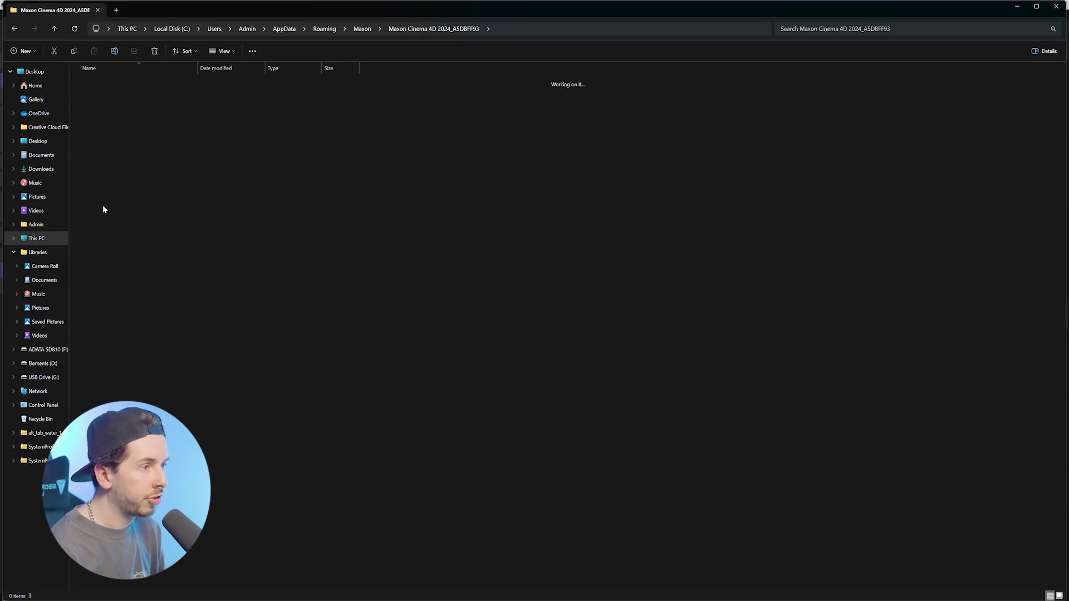
pyautogui.hotkey('alt', 'Tab')
pyautogui.moveTo(501, 232); pyautogui.dragTo(162, 379)
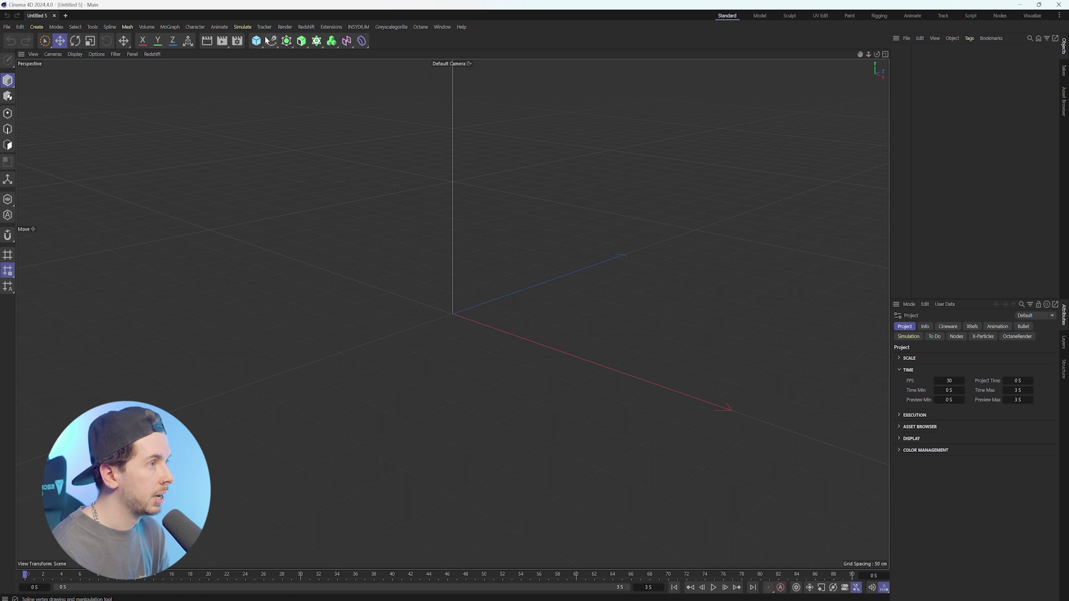
# - Add a cube to the scene and key its X position at 0 cm on frame 45
pyautogui.click(260, 43)
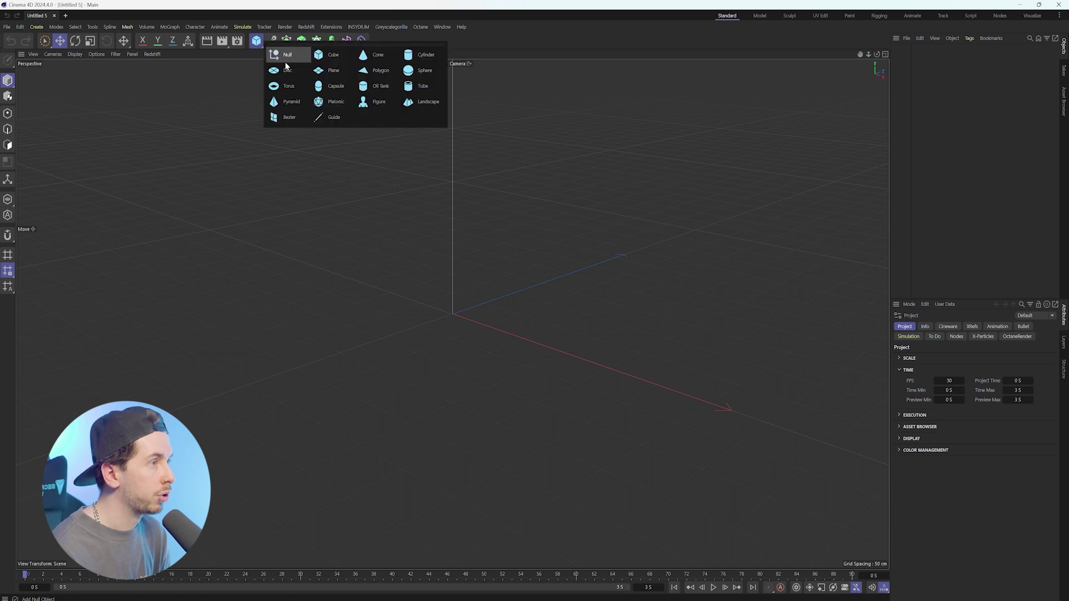
pyautogui.click(333, 54)
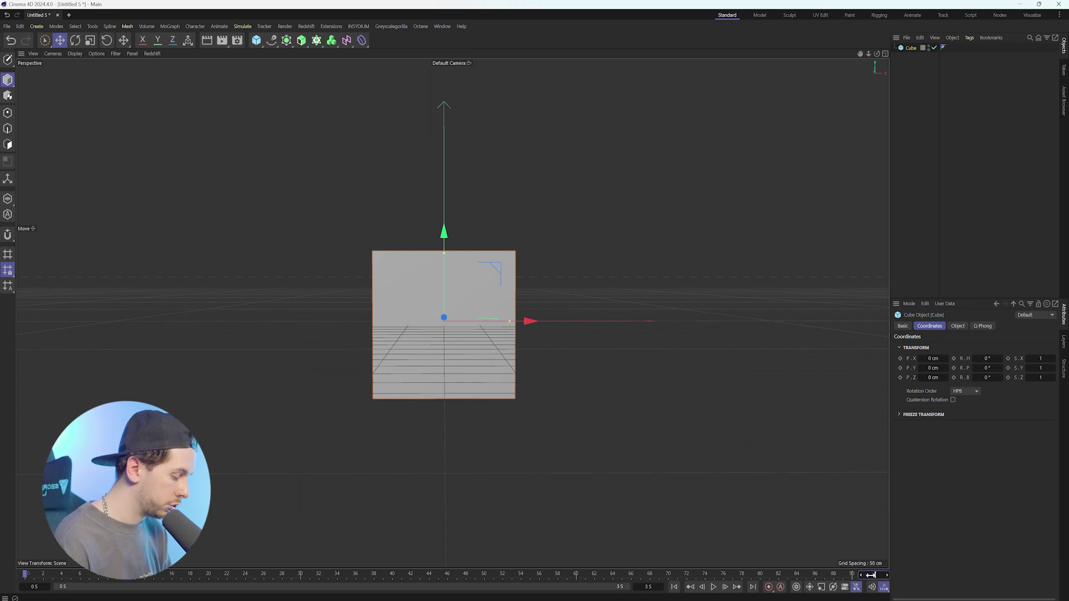
pyautogui.moveTo(528, 322); pyautogui.dragTo(929, 360)
pyautogui.press('Escape')
pyautogui.hotkey('ctrl', 'z')
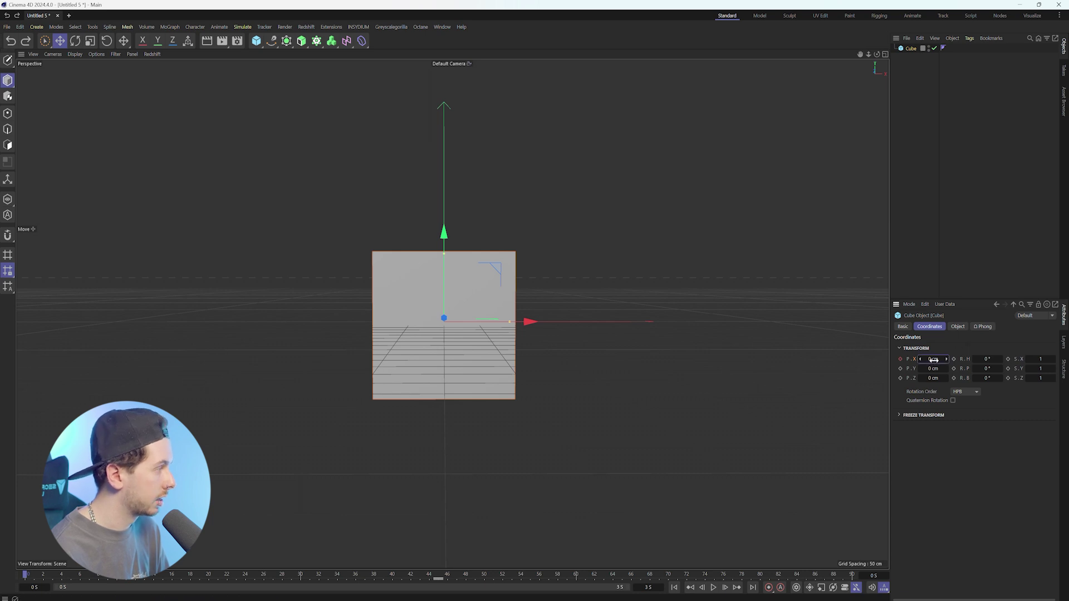
# - Key the cube's X position at -935 cm on frame 0 and at a far positive value on frame 90, and preview the motion
pyautogui.moveTo(934, 360); pyautogui.dragTo(913, 360)
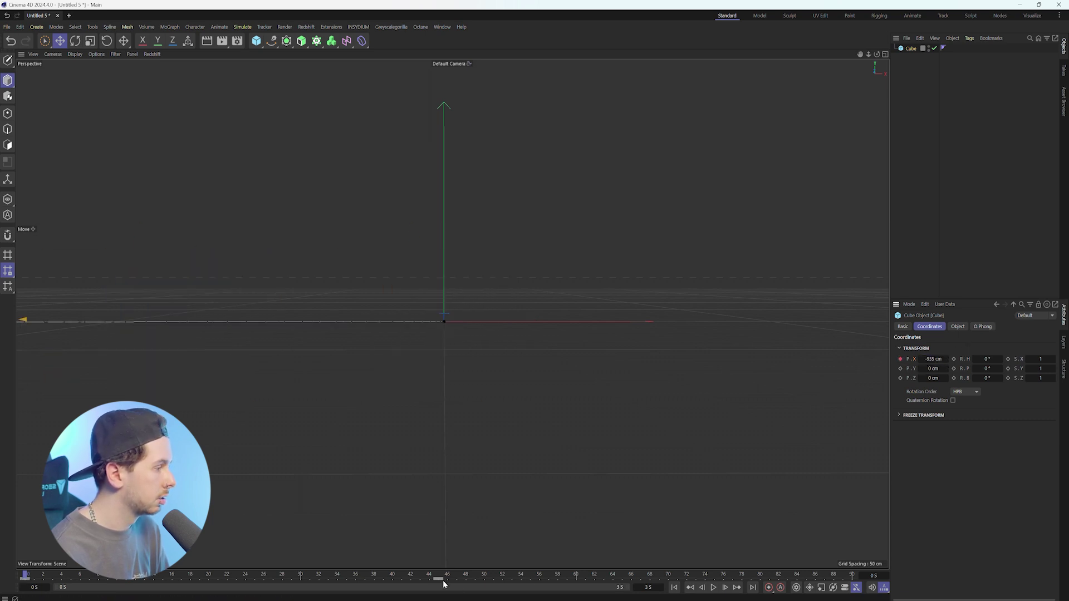
pyautogui.click(467, 575)
pyautogui.moveTo(932, 359); pyautogui.dragTo(960, 360)
pyautogui.click(713, 587)
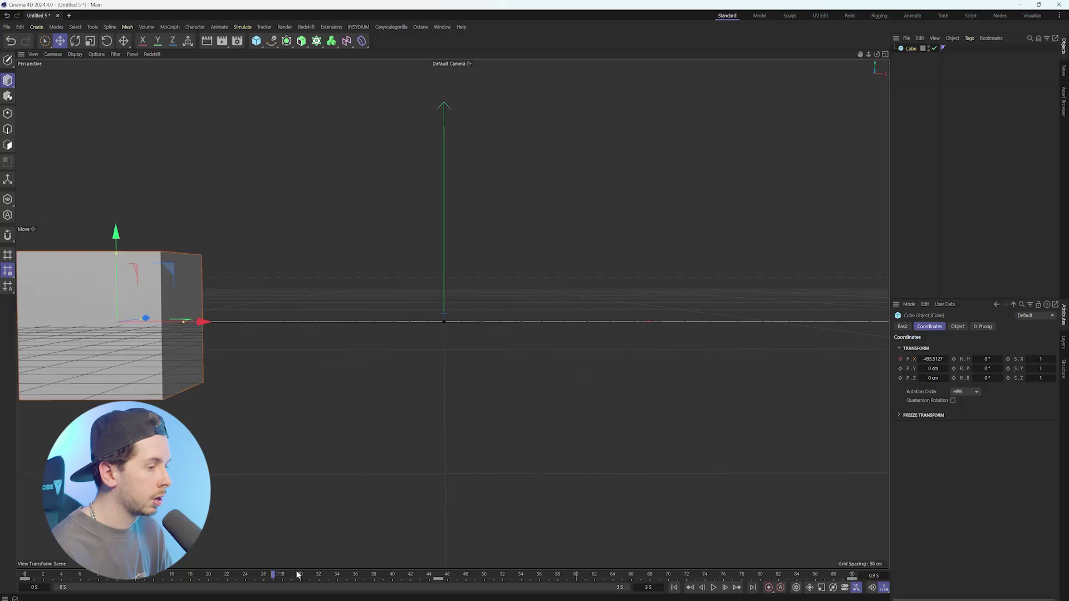
pyautogui.moveTo(297, 574); pyautogui.dragTo(25, 575)
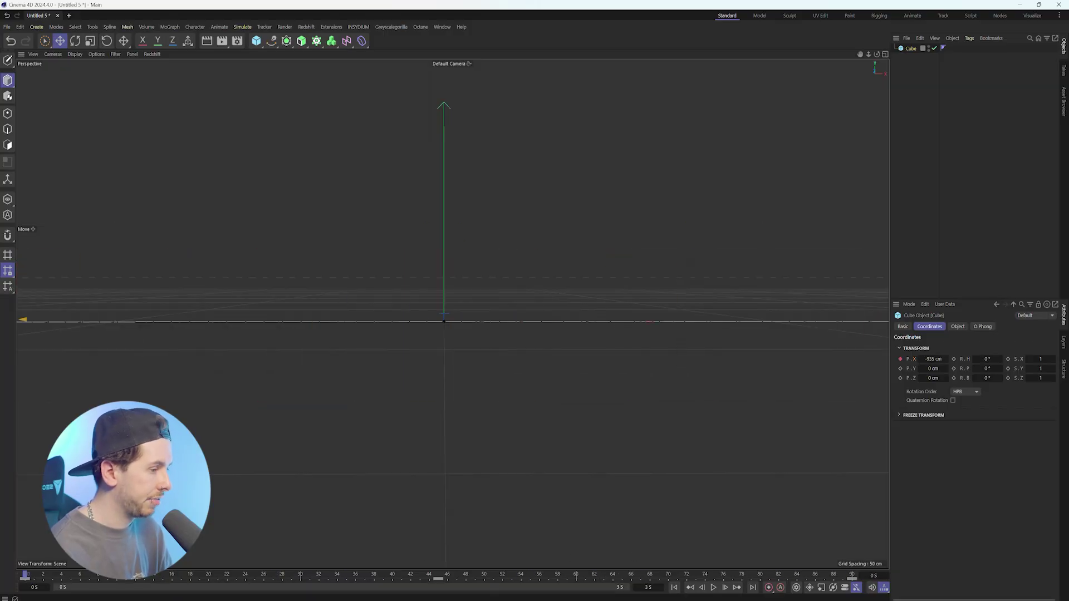
# - Open the F-Curve timeline showing the cube's position curve and dock it beneath the viewport
pyautogui.click(442, 27)
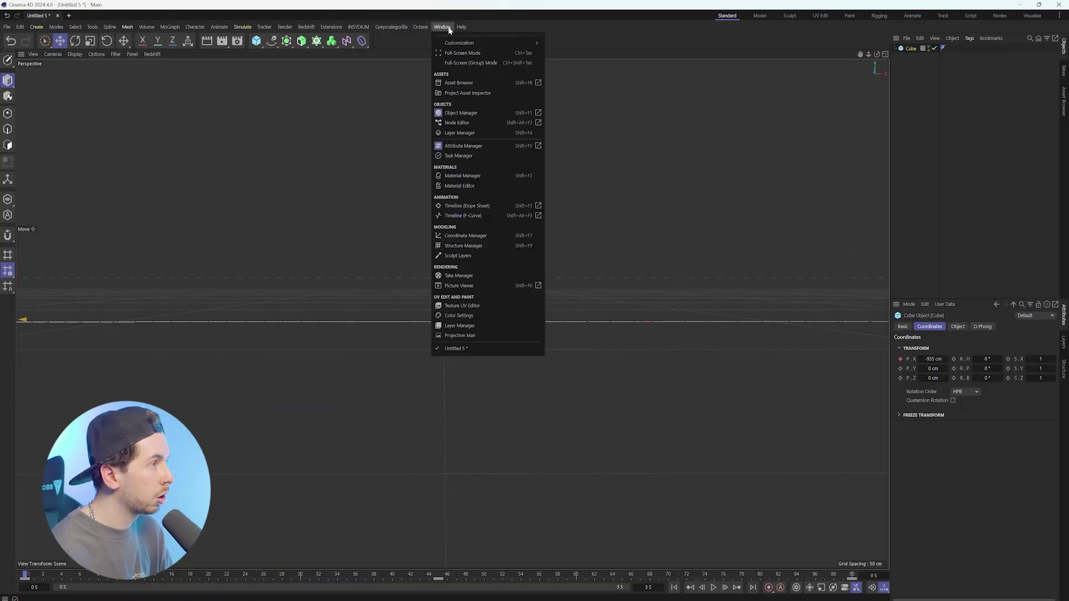
pyautogui.click(475, 216)
pyautogui.moveTo(625, 486); pyautogui.dragTo(785, 598)
pyautogui.moveTo(724, 199); pyautogui.dragTo(749, 137)
pyautogui.moveTo(777, 289); pyautogui.dragTo(114, 453)
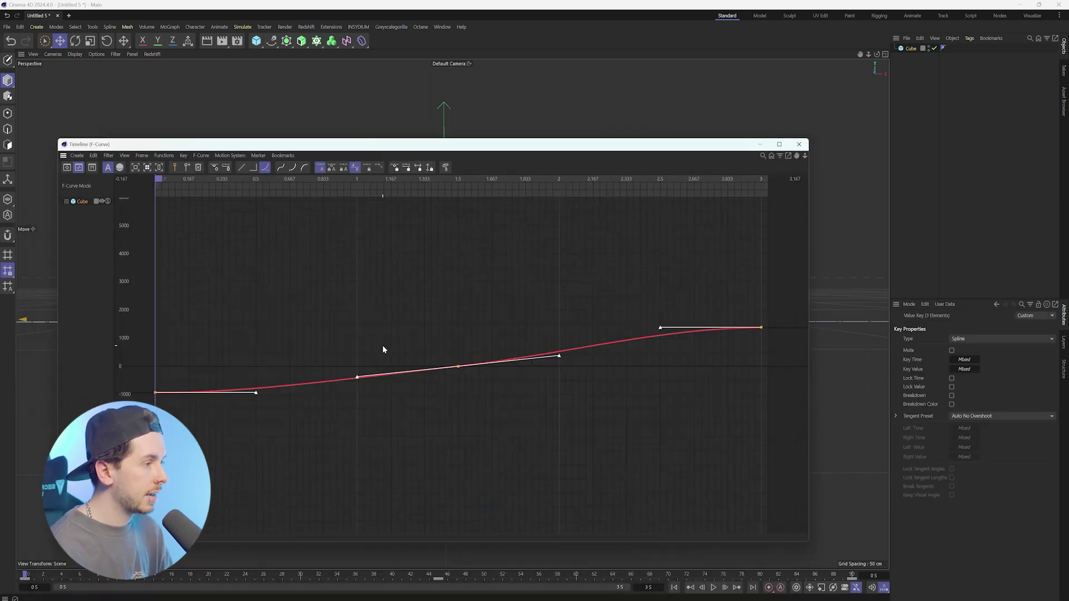
pyautogui.moveTo(124, 146); pyautogui.dragTo(30, 591)
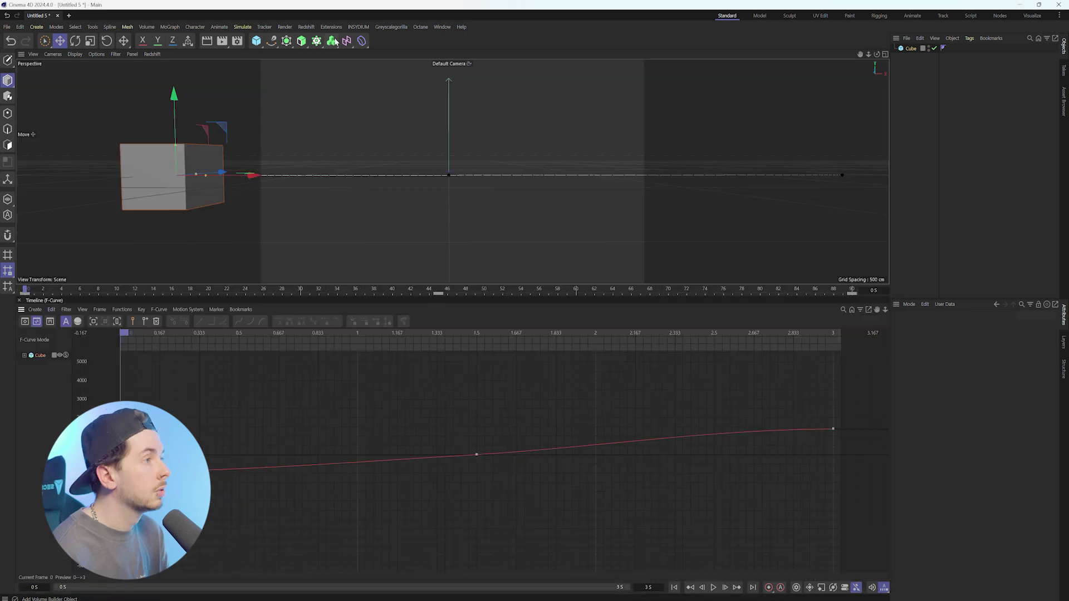
# - Open the Motion Manager extension and place its window where the position curve stays accessible
pyautogui.click(331, 27)
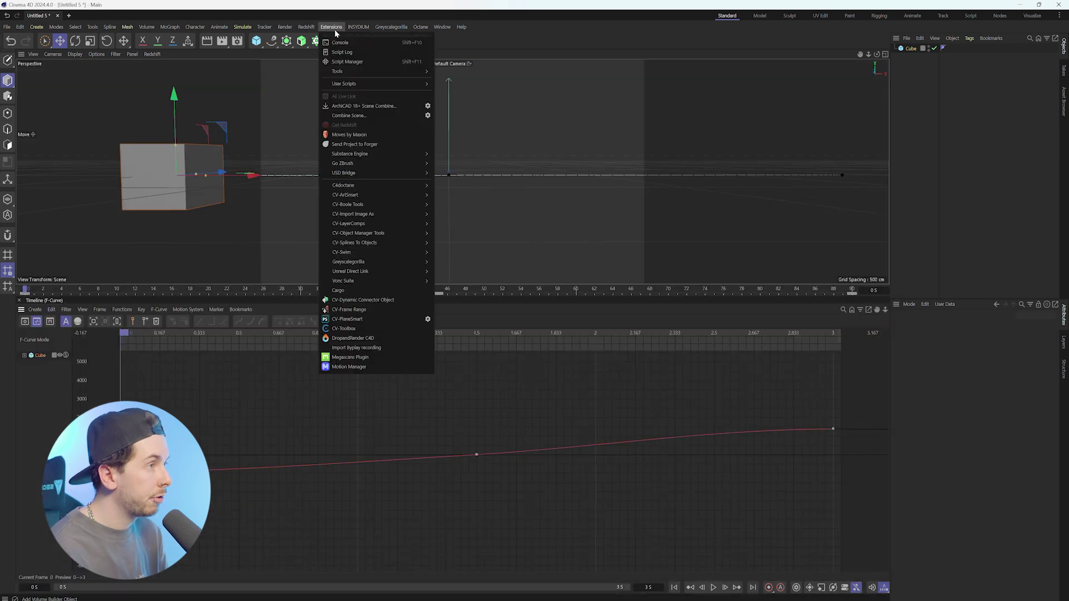
pyautogui.click(349, 367)
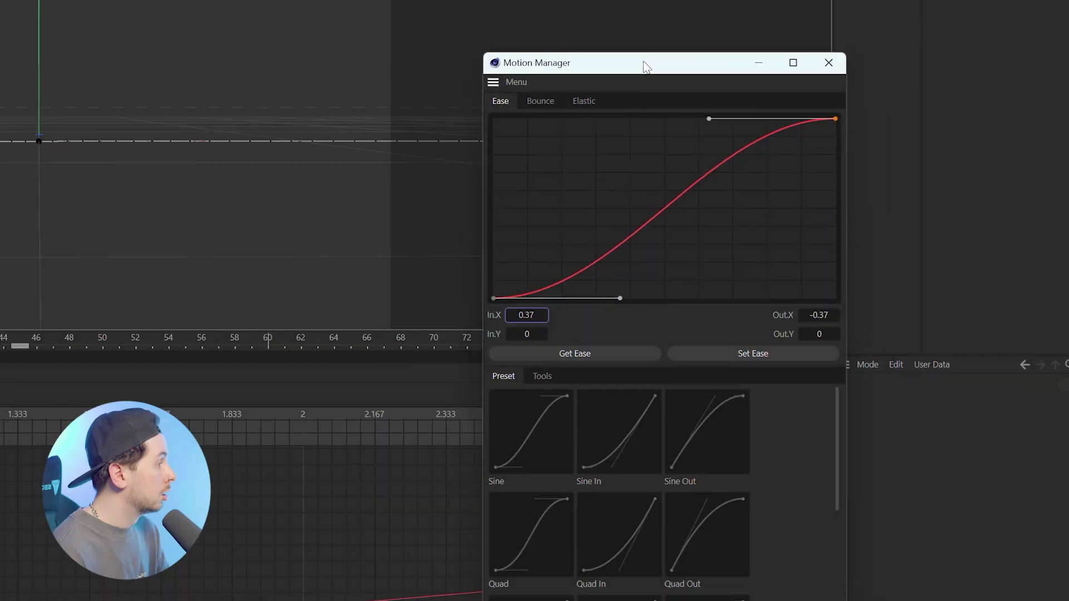
pyautogui.moveTo(644, 66); pyautogui.dragTo(705, 25)
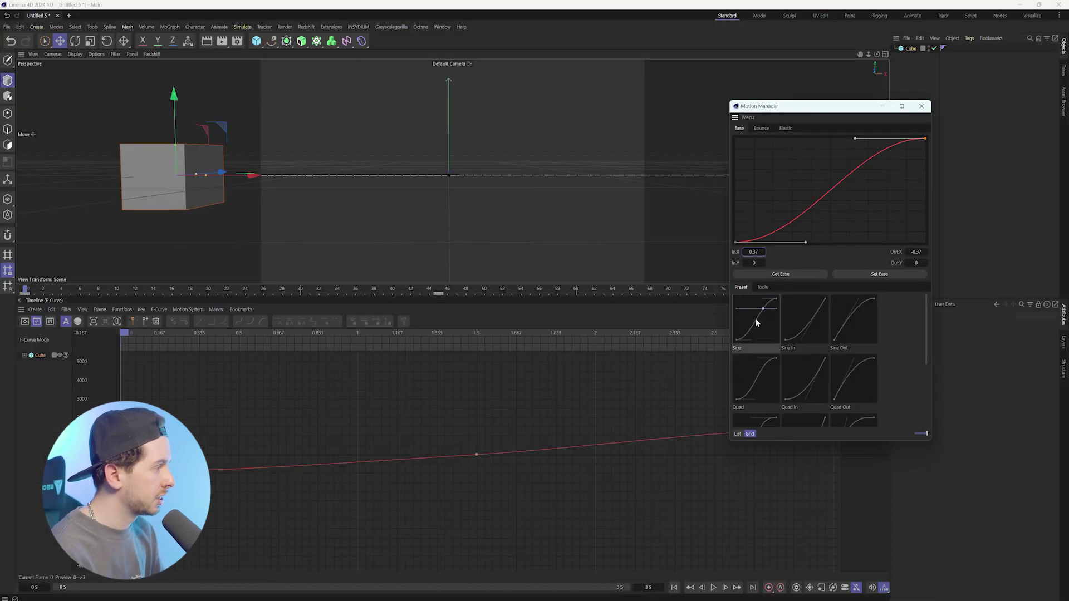
pyautogui.moveTo(795, 106); pyautogui.dragTo(757, 42)
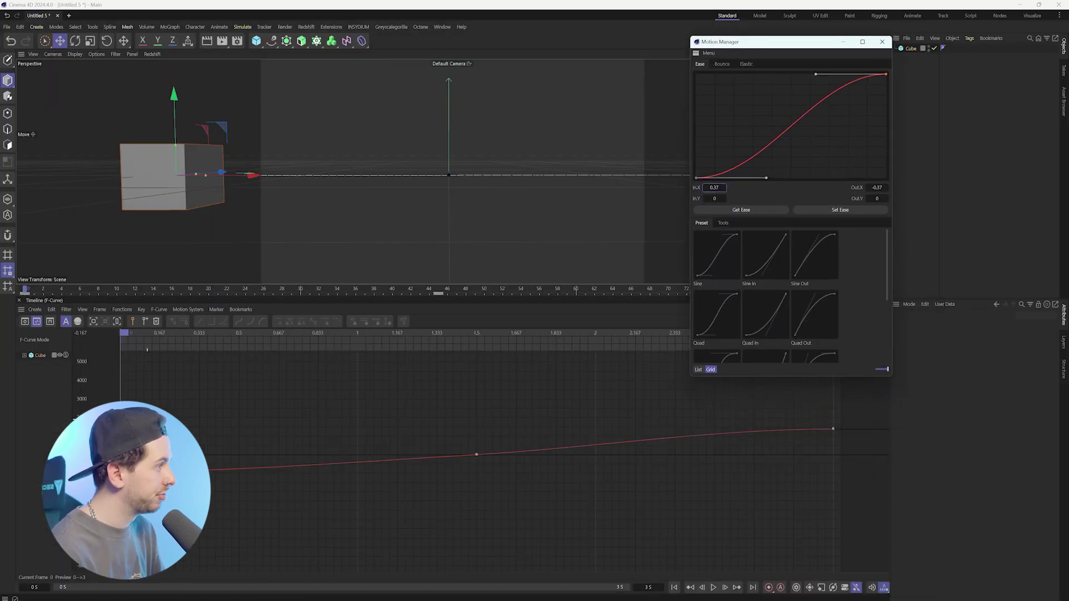
# - Apply Motion Manager's ease of In X 0.37 and Out X -0.37 to all three cube keys and play the animation
pyautogui.moveTo(111, 385); pyautogui.dragTo(877, 521)
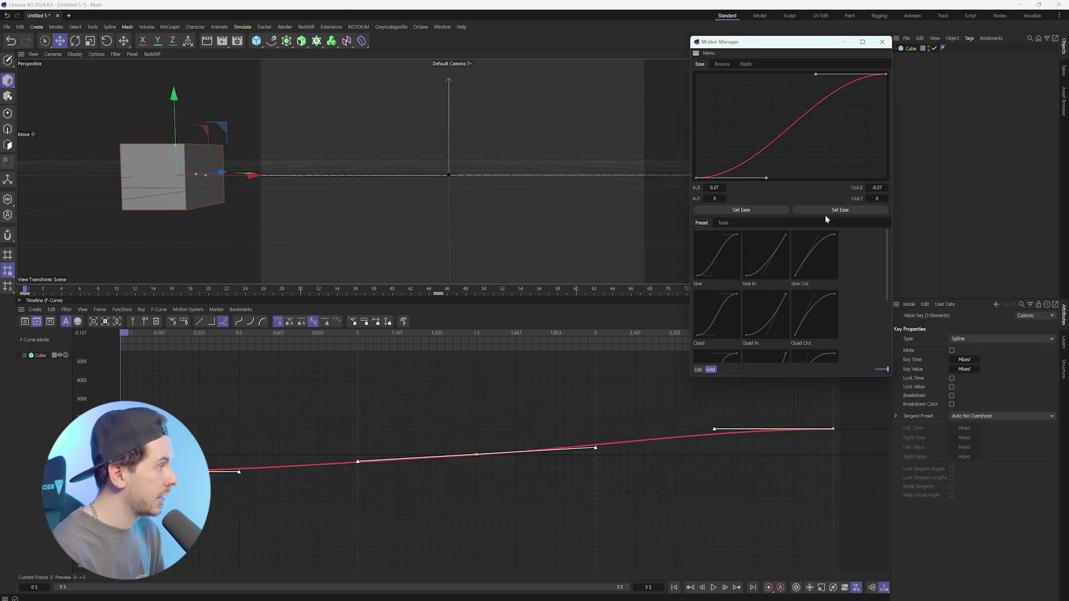
pyautogui.click(847, 210)
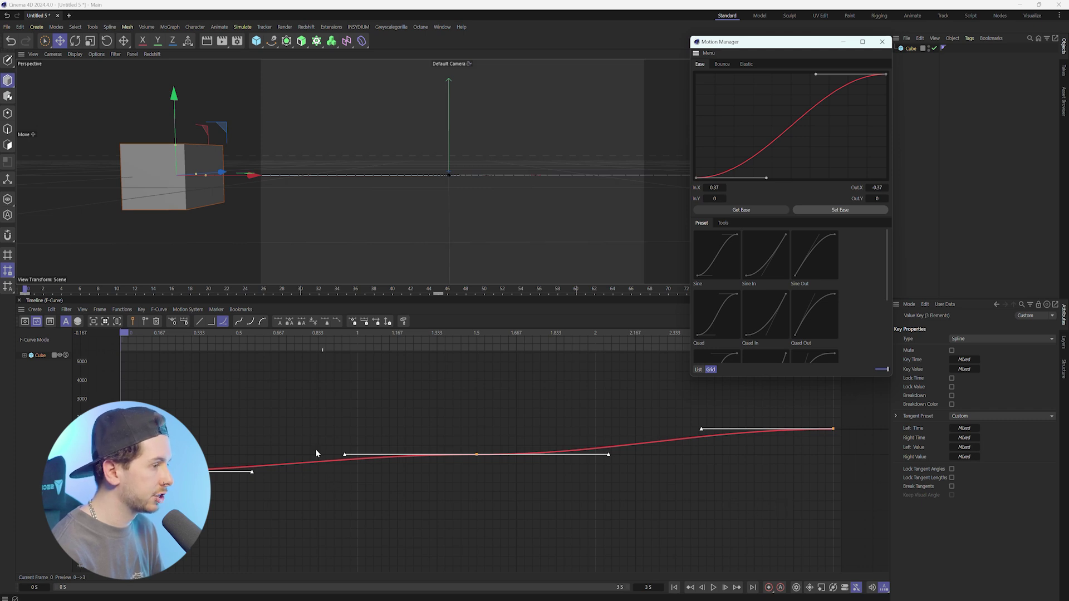
pyautogui.press('F8')
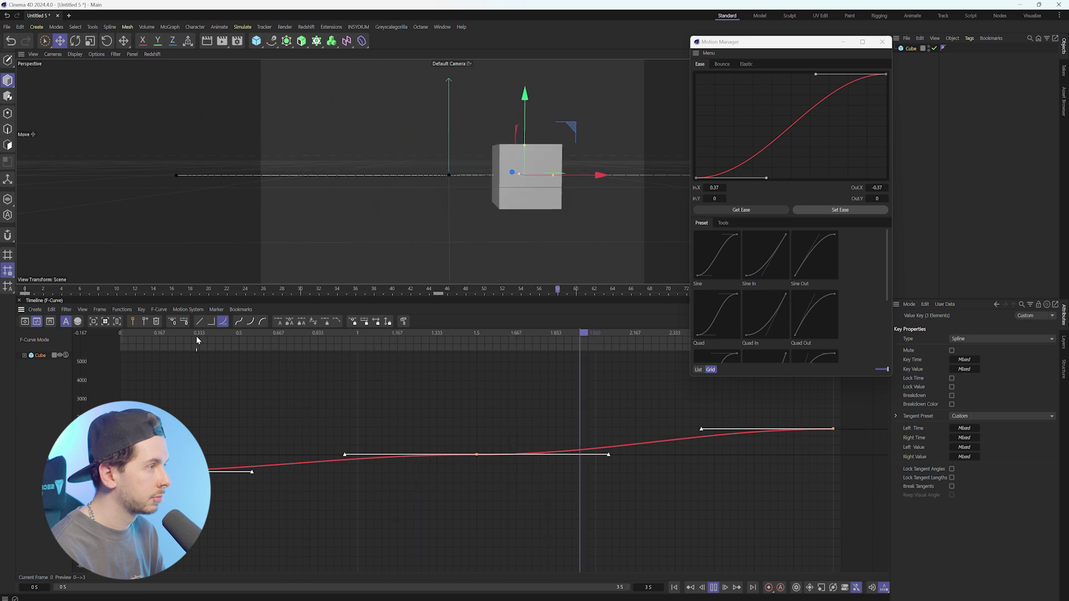
pyautogui.press('F8')
# - Set all three cube keys to linear interpolation and play the animation for comparison
pyautogui.moveTo(115, 353); pyautogui.dragTo(923, 518)
pyautogui.press('F8')
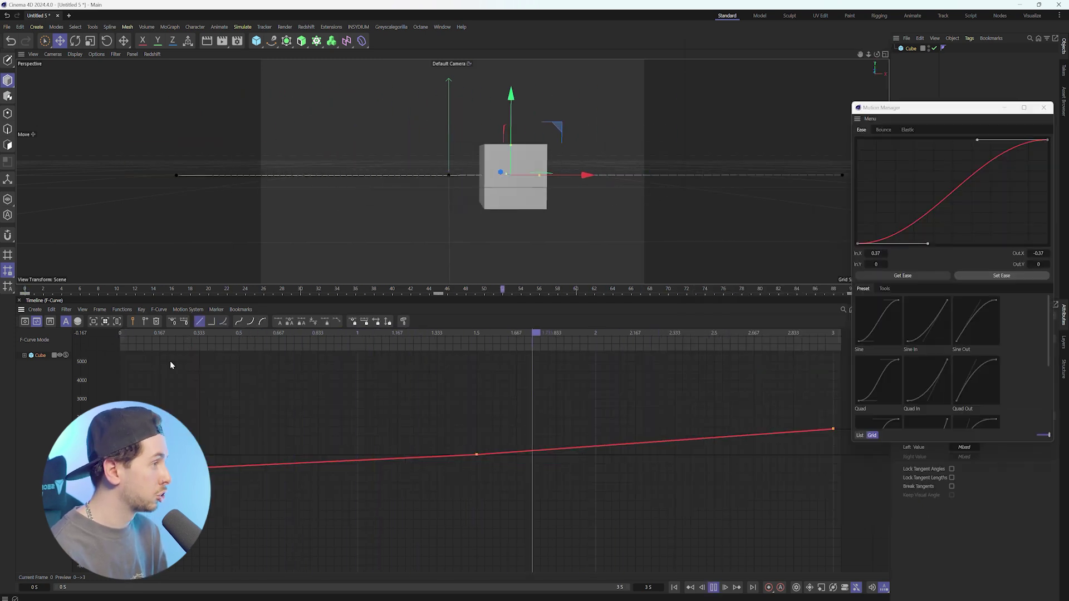
pyautogui.click(124, 334)
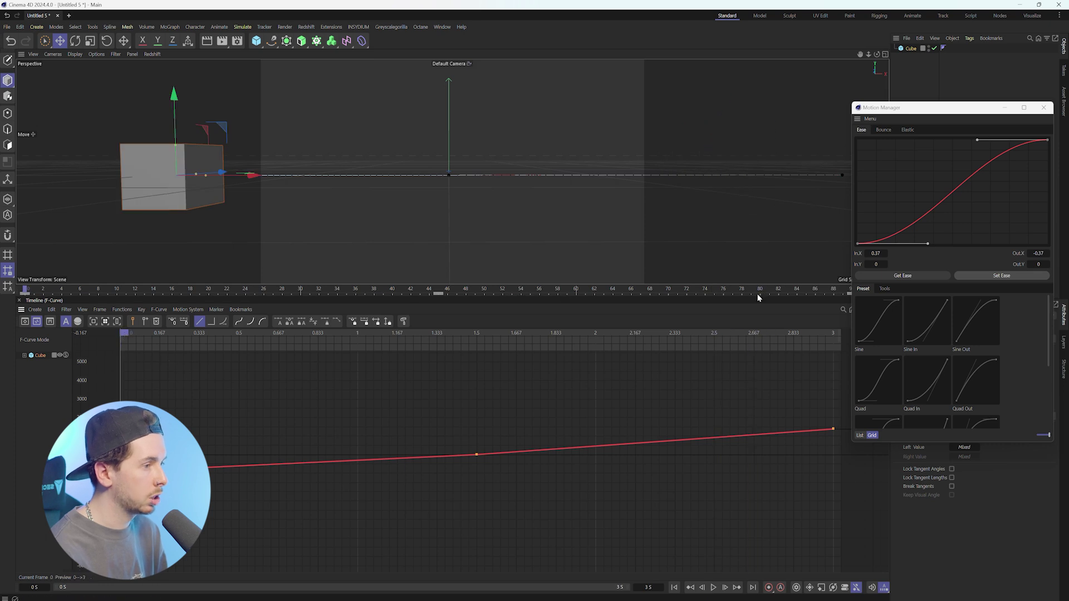
# - Reapply the 0.37 ease from Motion Manager to the linear cube keys and replay the animation
pyautogui.click(997, 276)
pyautogui.press('F8')
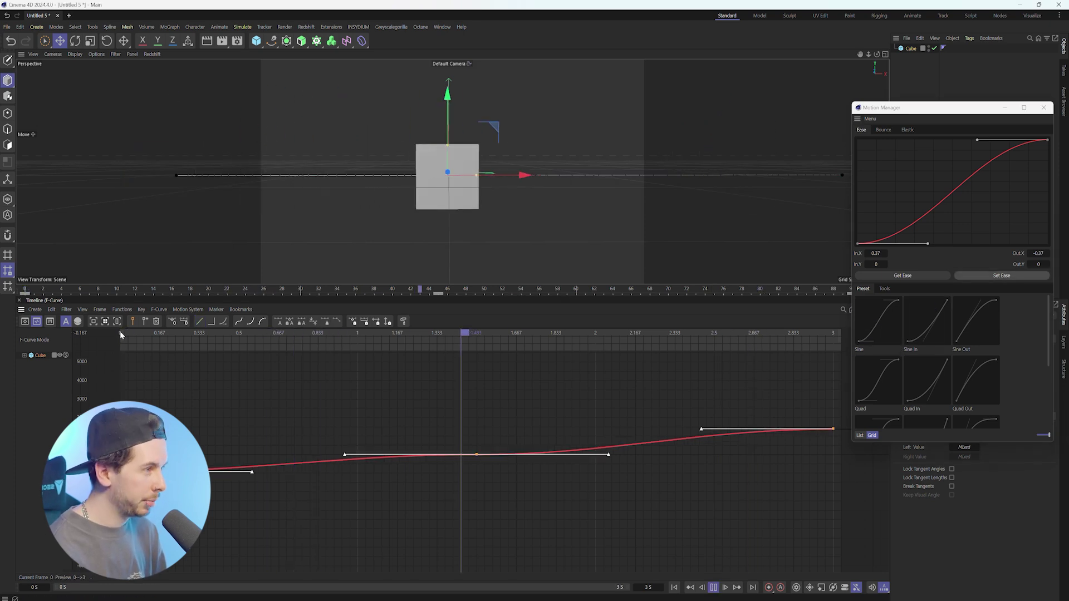
pyautogui.click(120, 334)
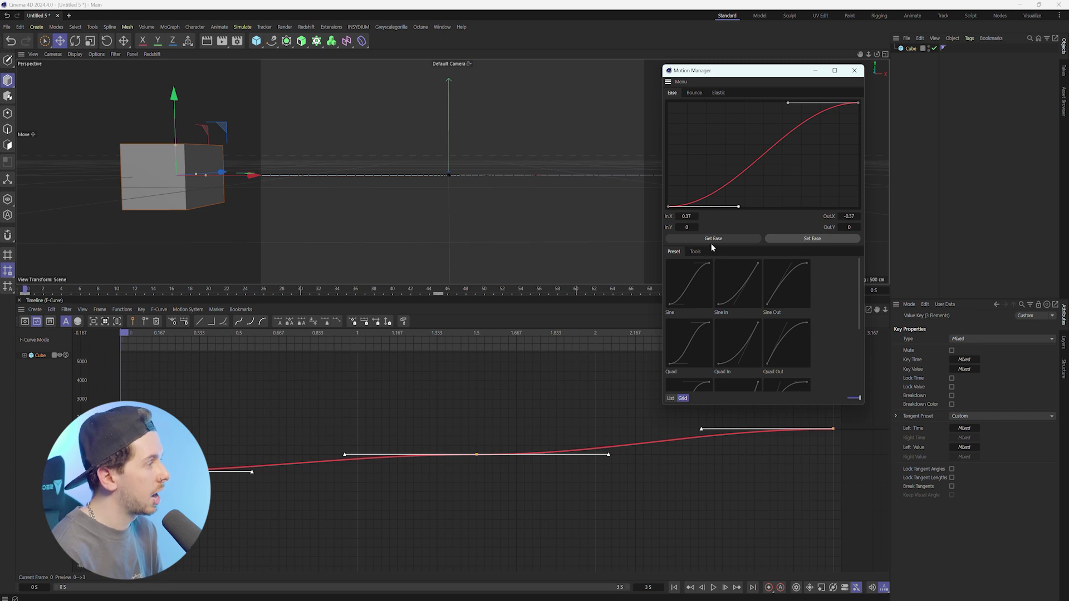
# - Tilt the tangents of all three cube keys steeply to create an overshooting curve and play the animation
pyautogui.click(112, 397)
pyautogui.moveTo(108, 387); pyautogui.dragTo(842, 482)
pyautogui.moveTo(345, 457); pyautogui.dragTo(390, 391)
pyautogui.click(156, 360)
pyautogui.press('F8')
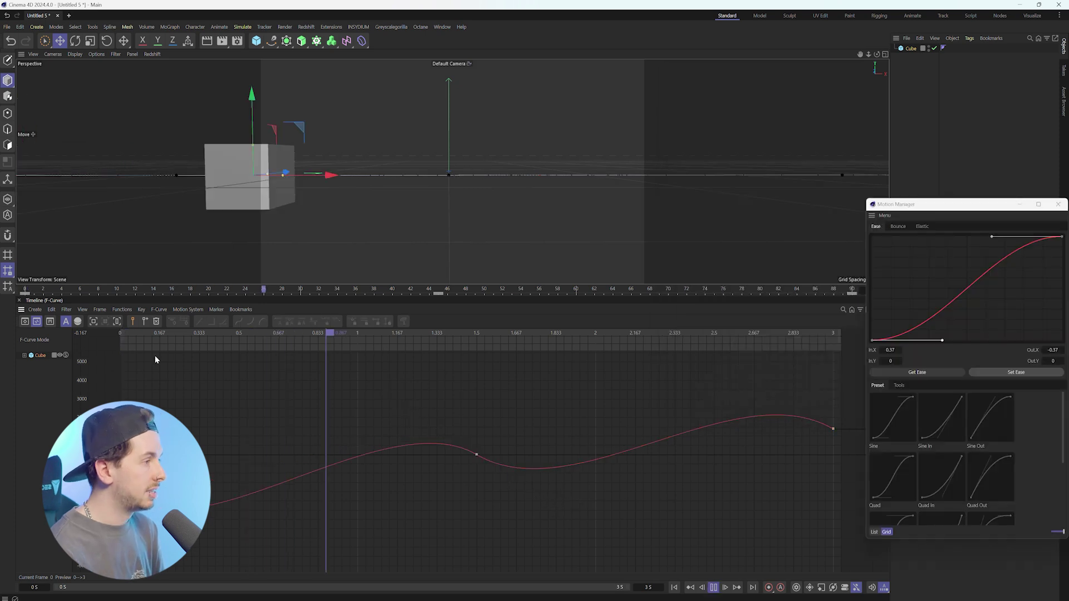
pyautogui.press('F8')
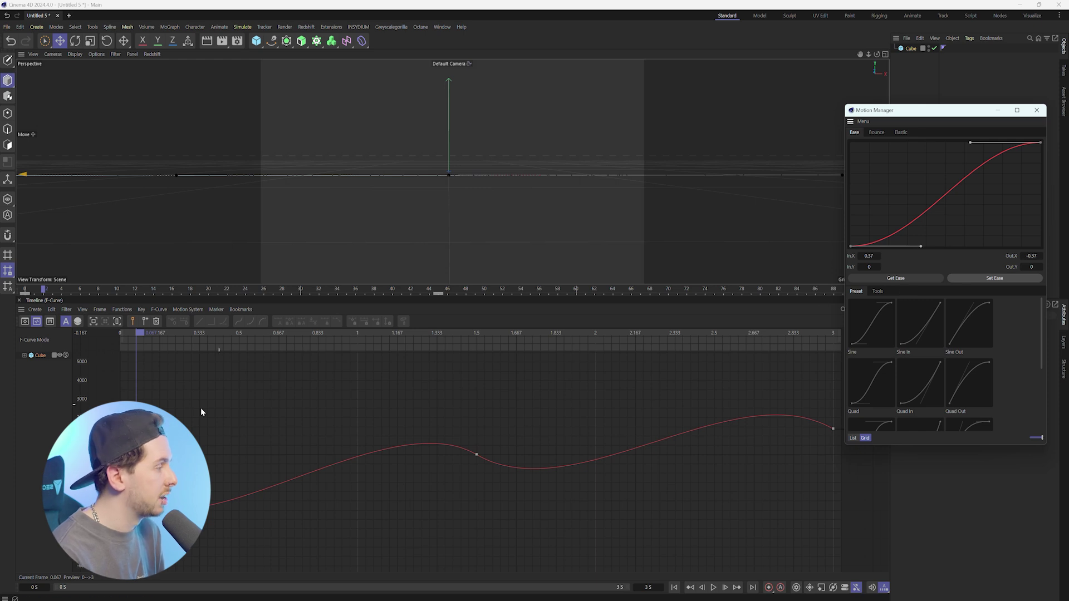
# - Load the distorted curve of all three keys into Motion Manager, replace it with the Sine preset, apply it to the keys and play the animation
pyautogui.moveTo(114, 390); pyautogui.dragTo(837, 539)
pyautogui.click(911, 279)
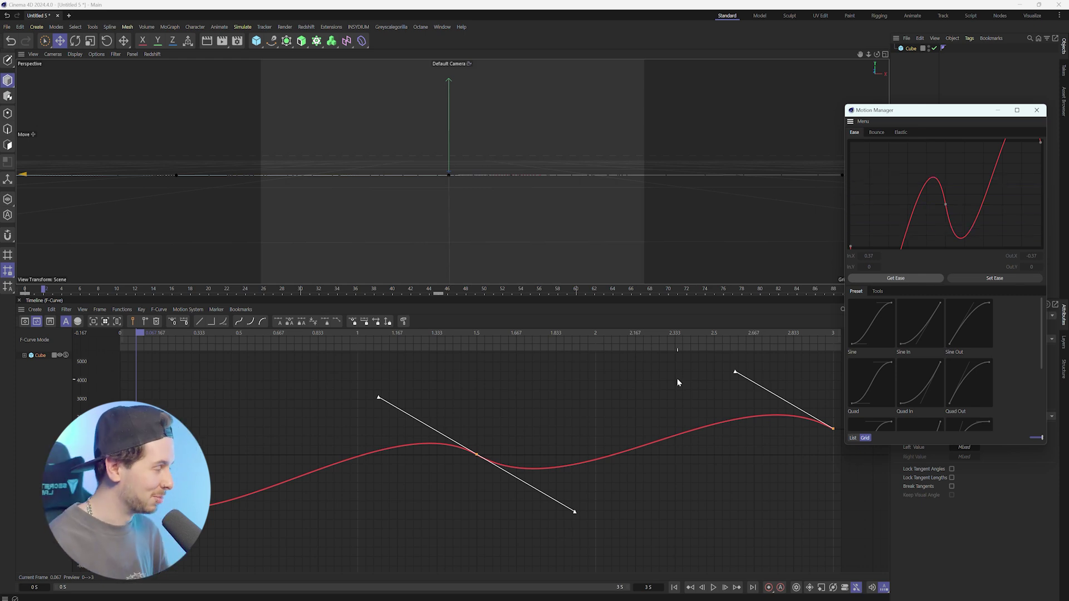
pyautogui.click(875, 334)
pyautogui.click(995, 279)
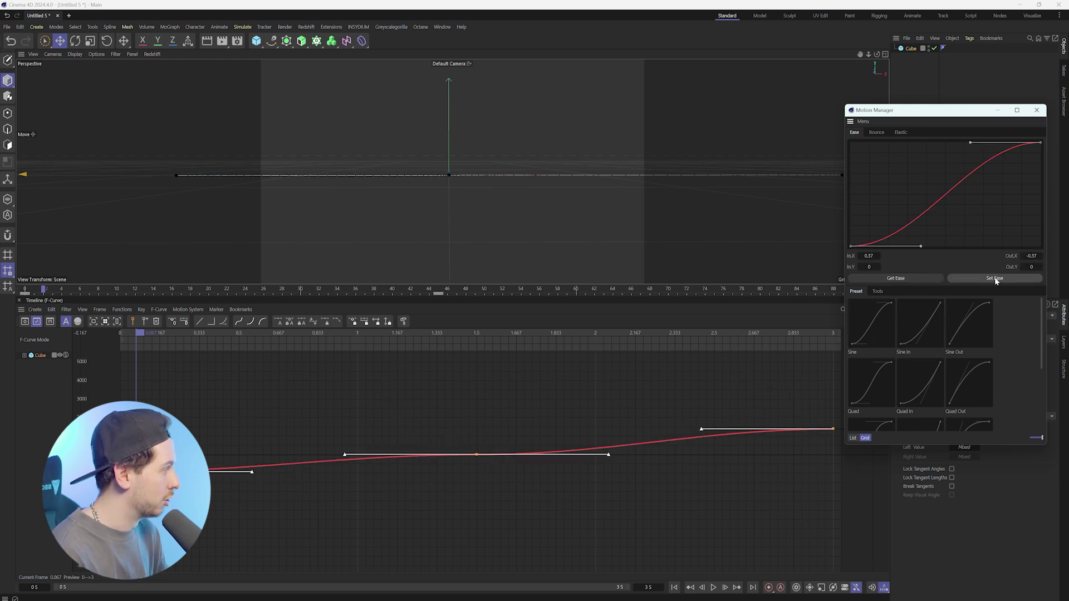
pyautogui.click(131, 336)
pyautogui.press('F8')
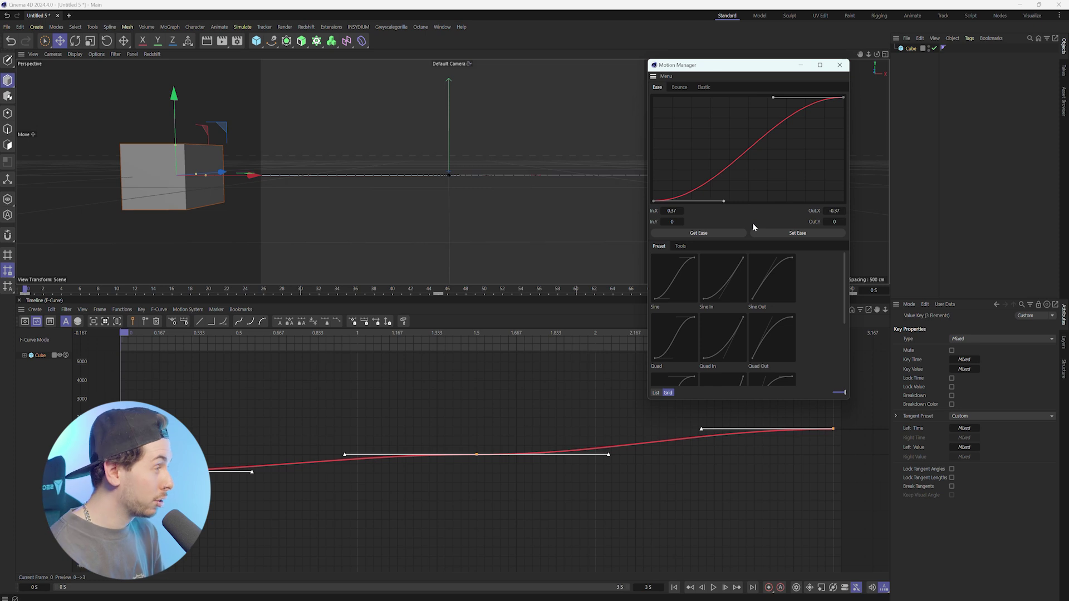
# - Reshape the ease curve to In X 0.99, In Y 0.01, Out X -1 and Out Y 0, and apply it to all three keys
pyautogui.moveTo(723, 201); pyautogui.dragTo(764, 199)
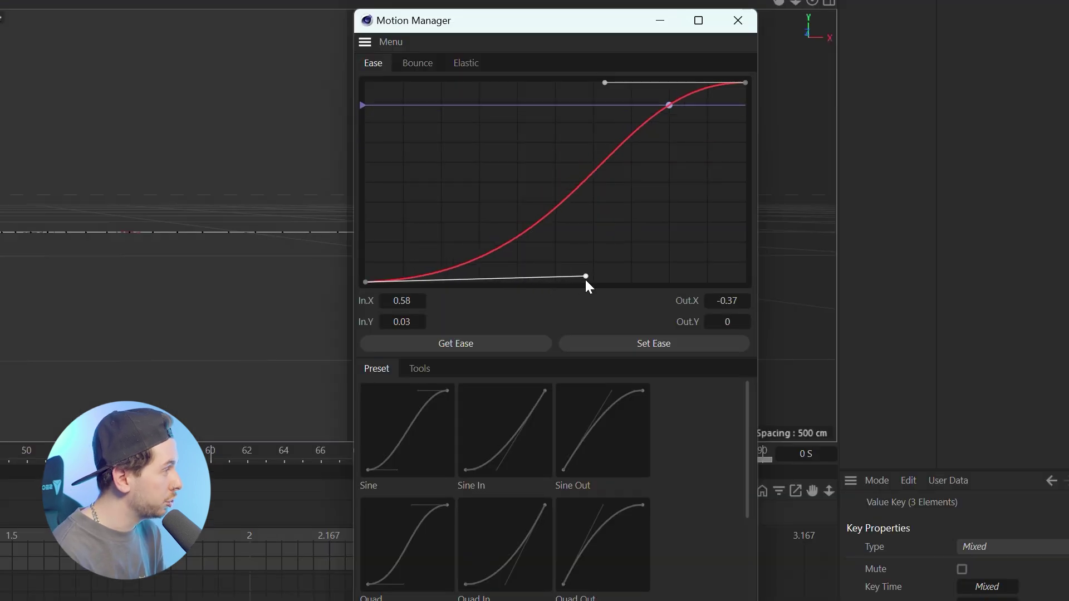
pyautogui.moveTo(586, 278); pyautogui.dragTo(644, 279)
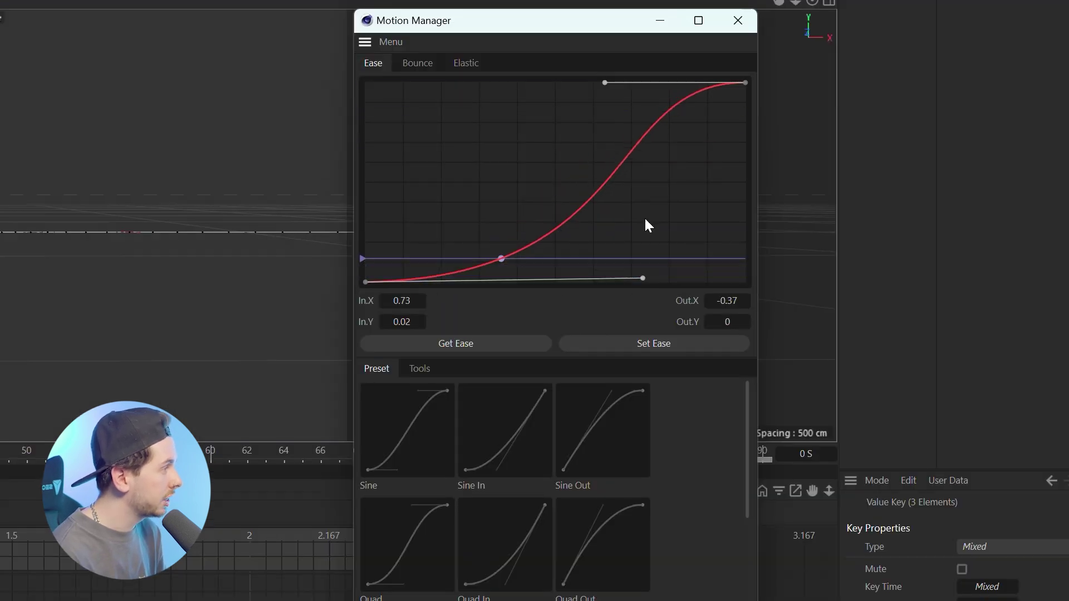
pyautogui.moveTo(605, 84); pyautogui.dragTo(364, 85)
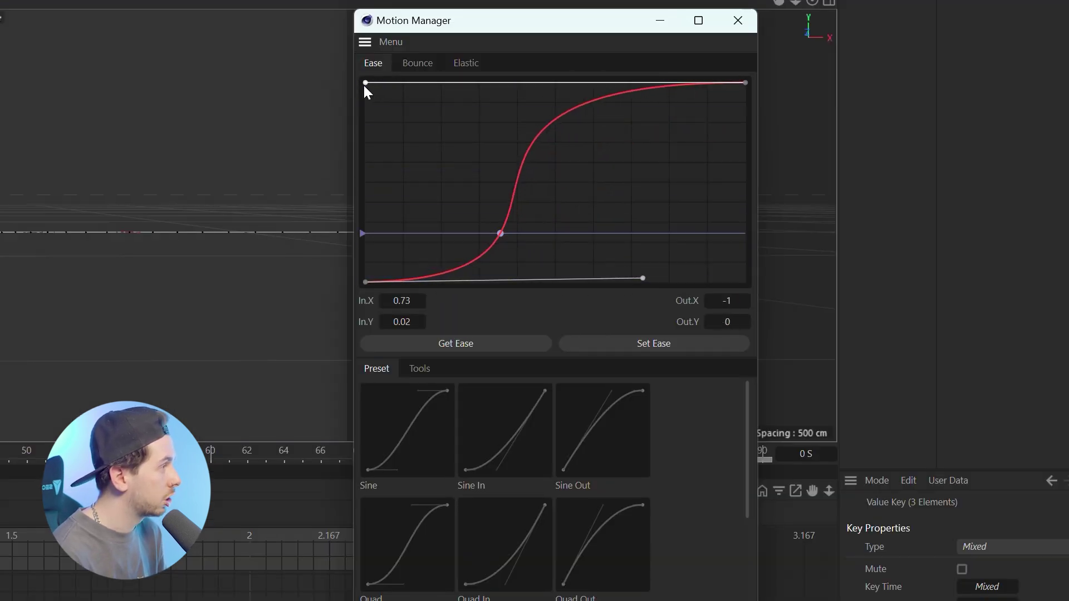
pyautogui.moveTo(643, 279); pyautogui.dragTo(744, 279)
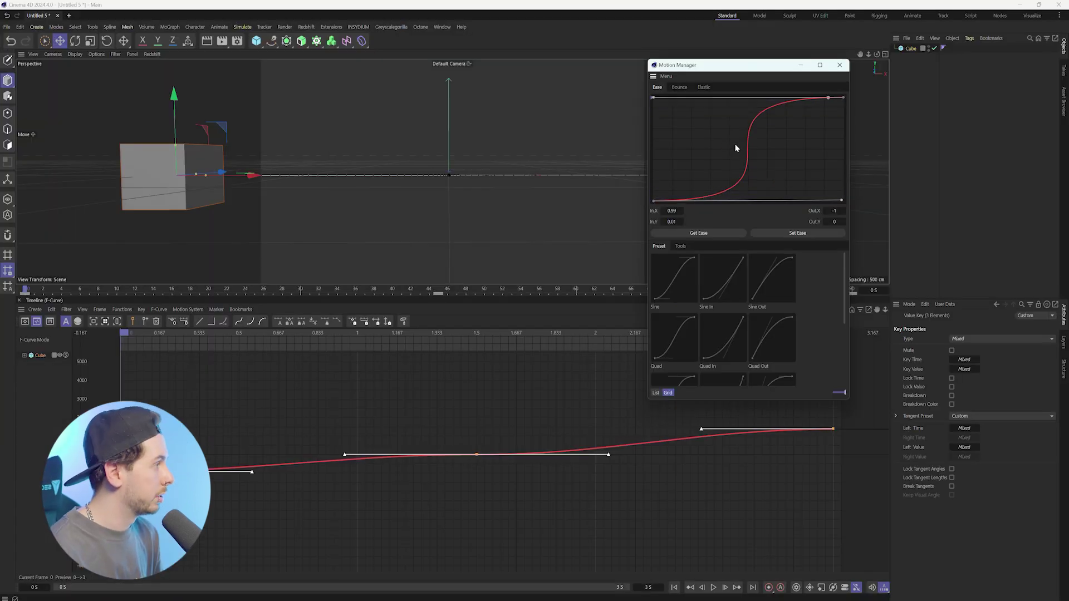
pyautogui.click(793, 234)
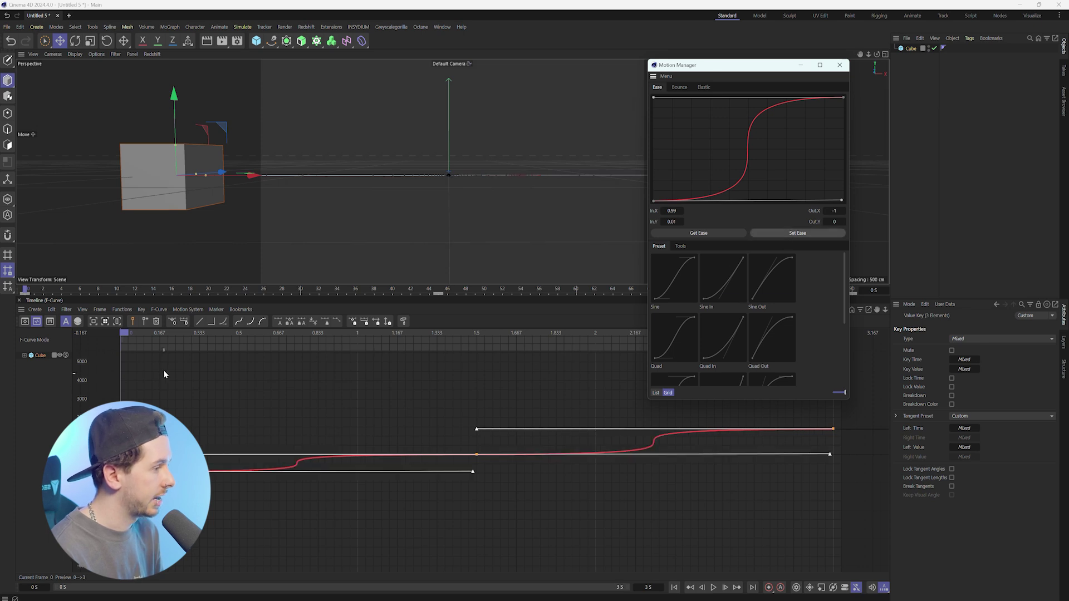
# - Play the animation and save the current ease curve as a preset named "Super Fast"
pyautogui.press('F8')
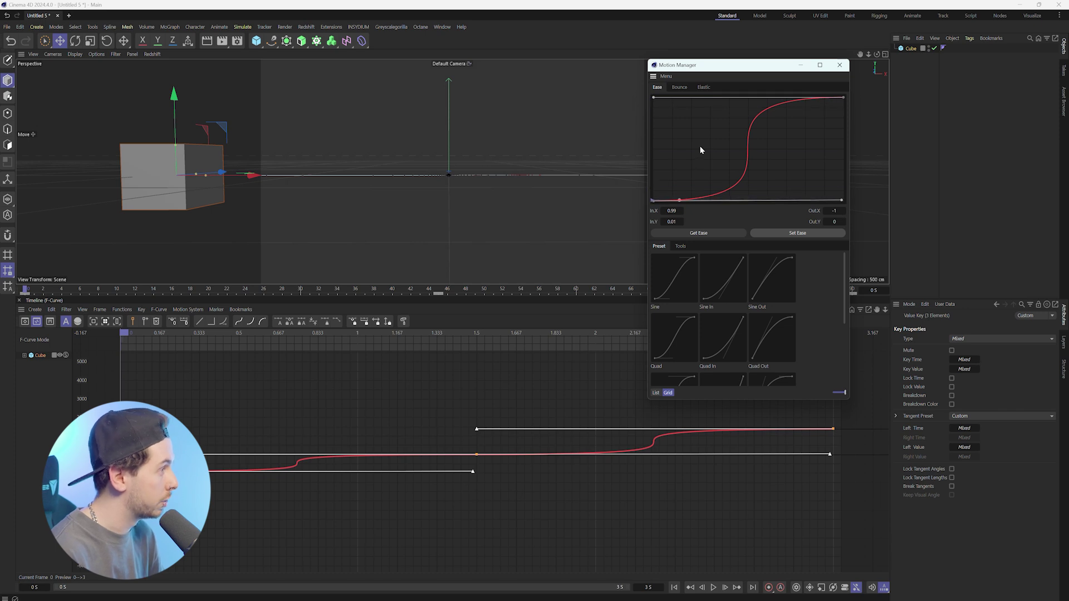
pyautogui.rightClick(700, 151)
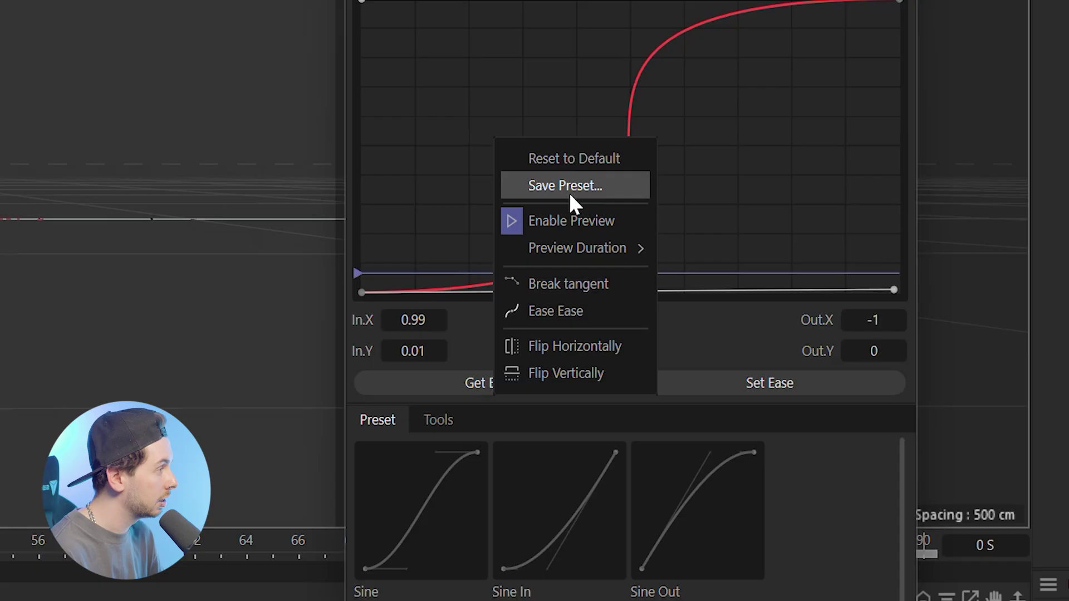
pyautogui.click(569, 192)
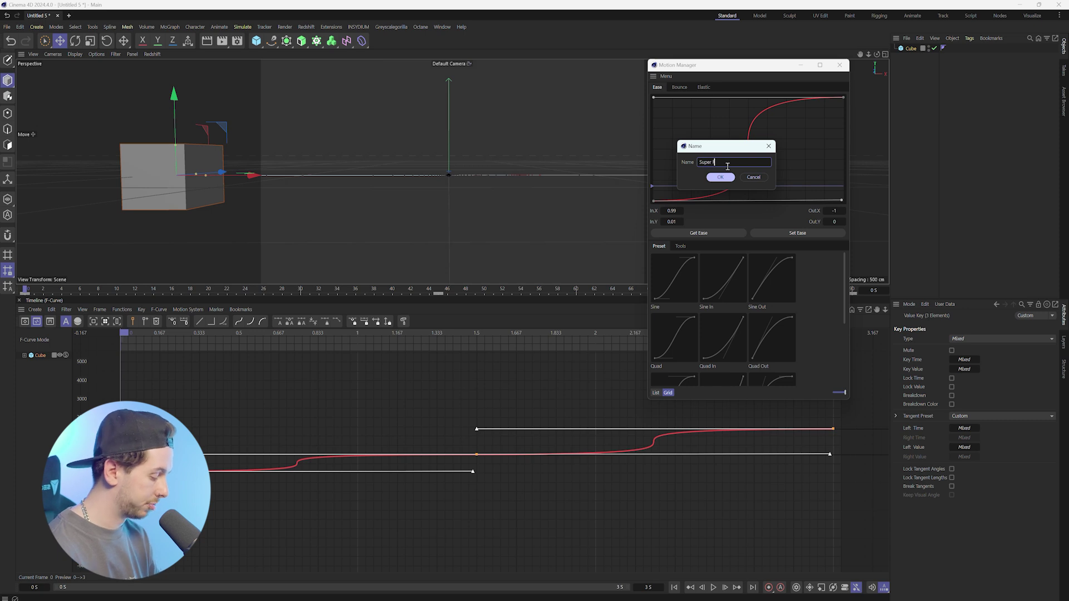
pyautogui.write('Super')
pyautogui.click(719, 177)
# - Apply the 0.37 ease to the cube keys, replace it with the Super Fast preset and play the animation
pyautogui.click(782, 234)
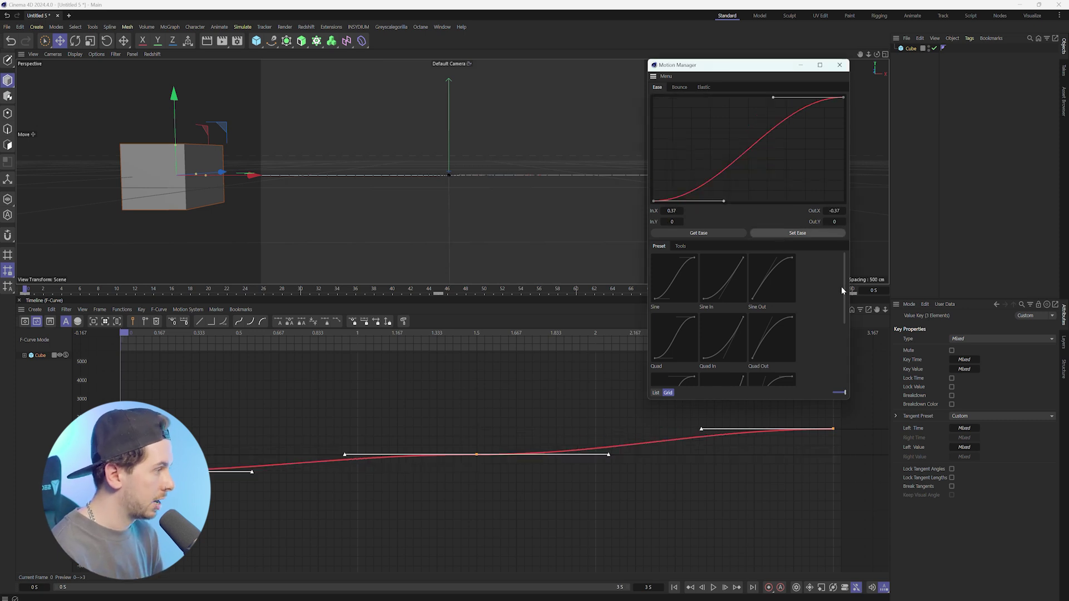
pyautogui.moveTo(844, 288); pyautogui.dragTo(843, 364)
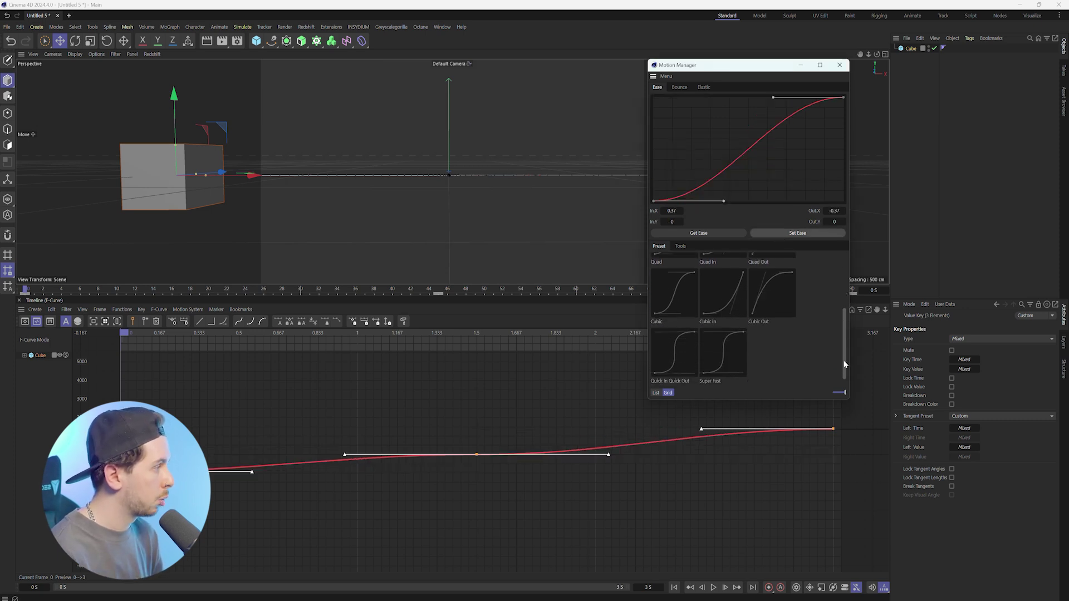
pyautogui.click(718, 374)
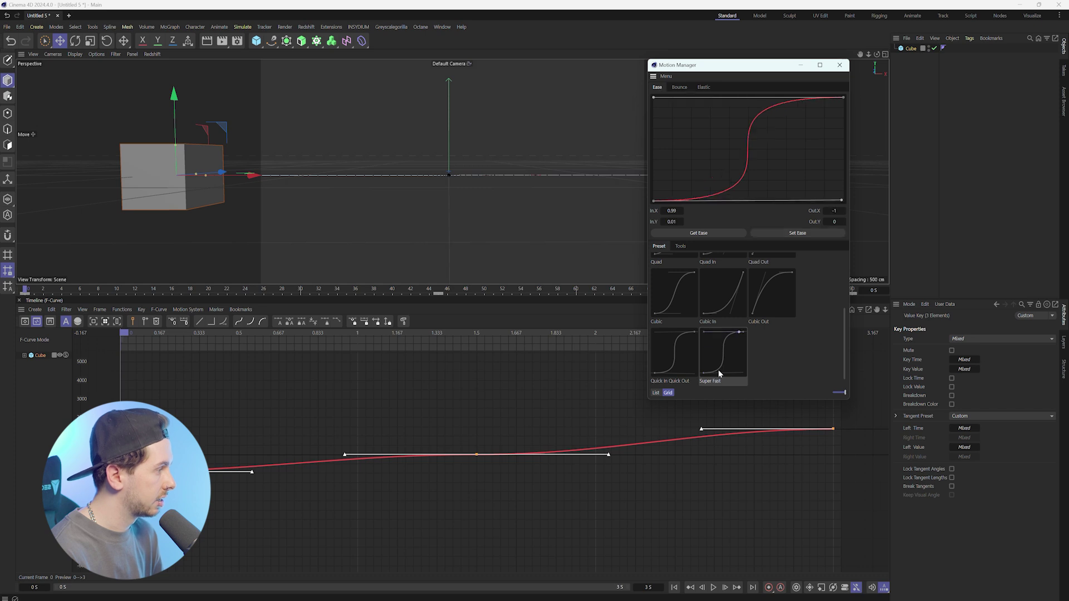
pyautogui.click(807, 234)
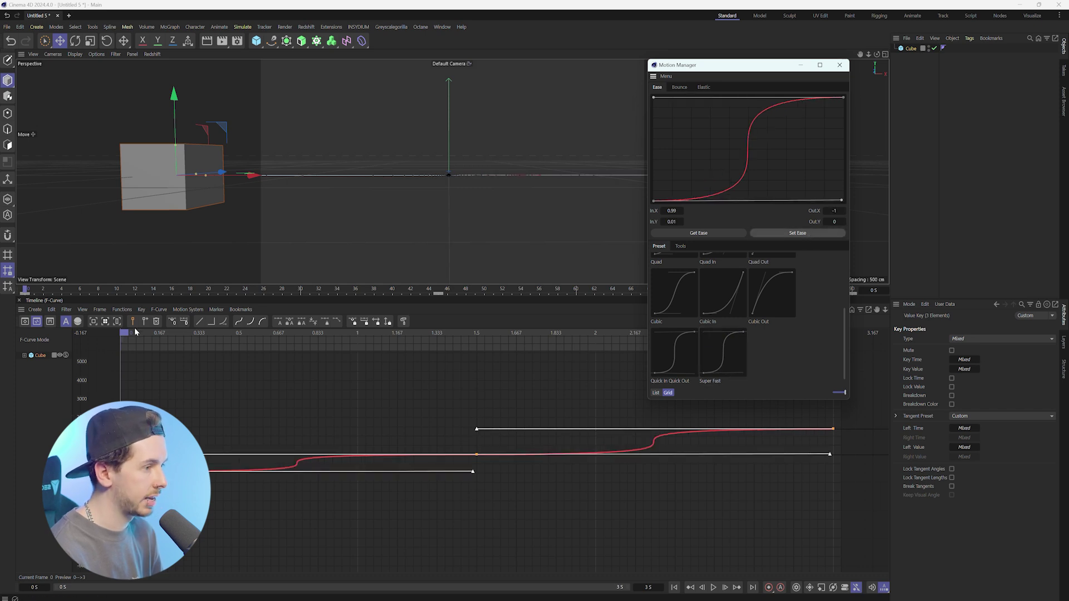
pyautogui.press('F8')
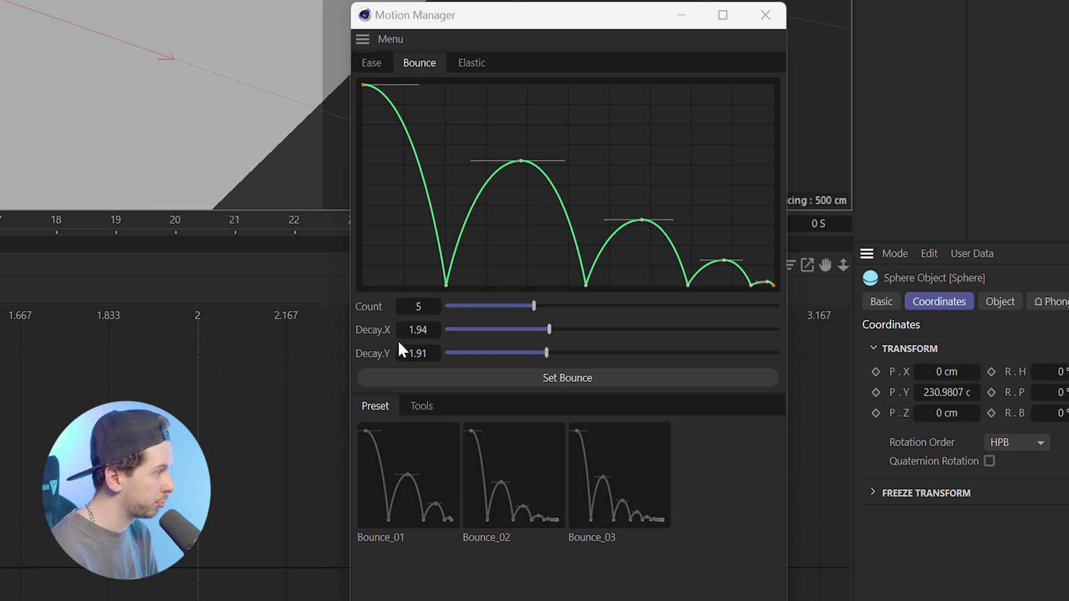
# - Set the bounce curve to Count 11, Decay X 3.03 and Decay Y 2.18
pyautogui.moveTo(533, 305); pyautogui.dragTo(662, 306)
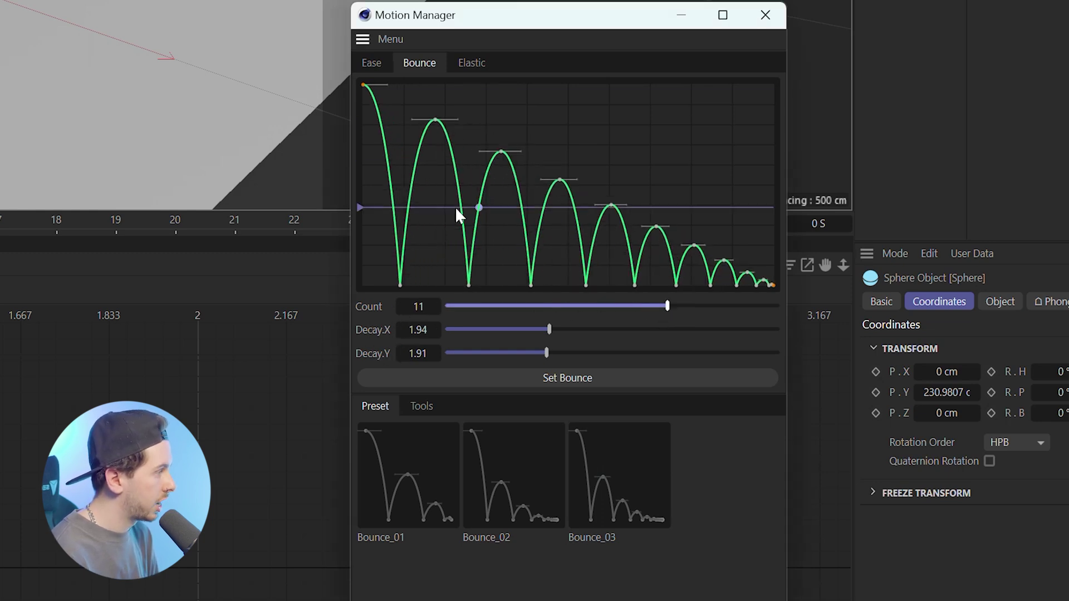
pyautogui.moveTo(548, 330); pyautogui.dragTo(671, 330)
pyautogui.moveTo(563, 353)
pyautogui.mouseDown()
pyautogui.moveTo(748, 353)
pyautogui.moveTo(459, 353)
pyautogui.moveTo(576, 353)
pyautogui.mouseUp()
pyautogui.moveTo(781, 192); pyautogui.dragTo(764, 89)
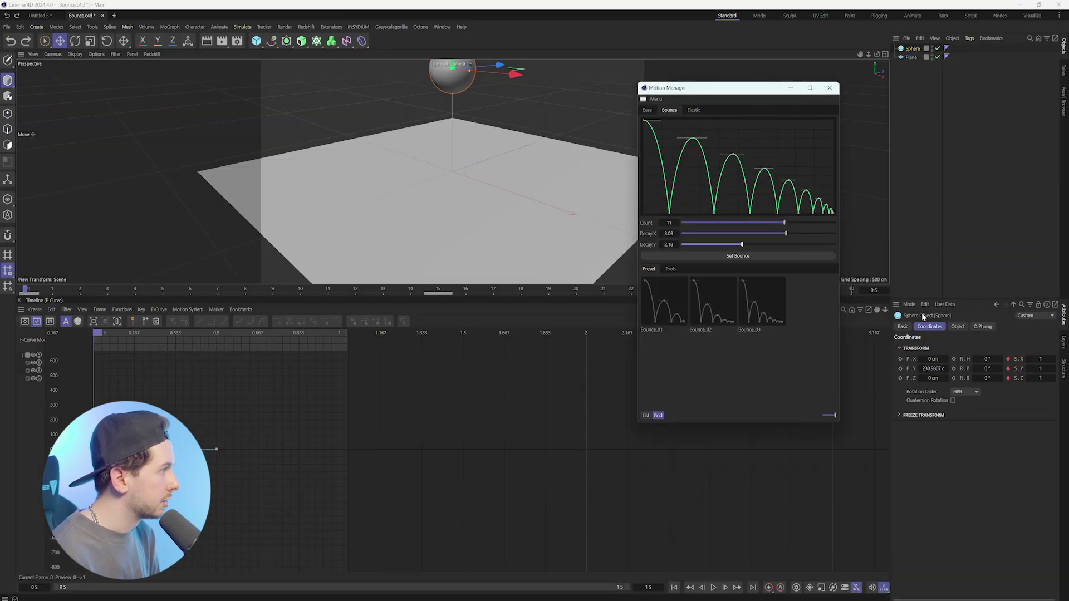
# - Keyframe the sphere's Y position at frame 0, and lower it to about 39 cm with another keyframe at 0.5 s
pyautogui.keyDown('alt'); pyautogui.moveTo(233, 234); pyautogui.dragTo(289, 245); pyautogui.keyUp('alt')
pyautogui.keyDown('alt'); pyautogui.moveTo(451, 171); pyautogui.dragTo(507, 165); pyautogui.keyUp('alt')
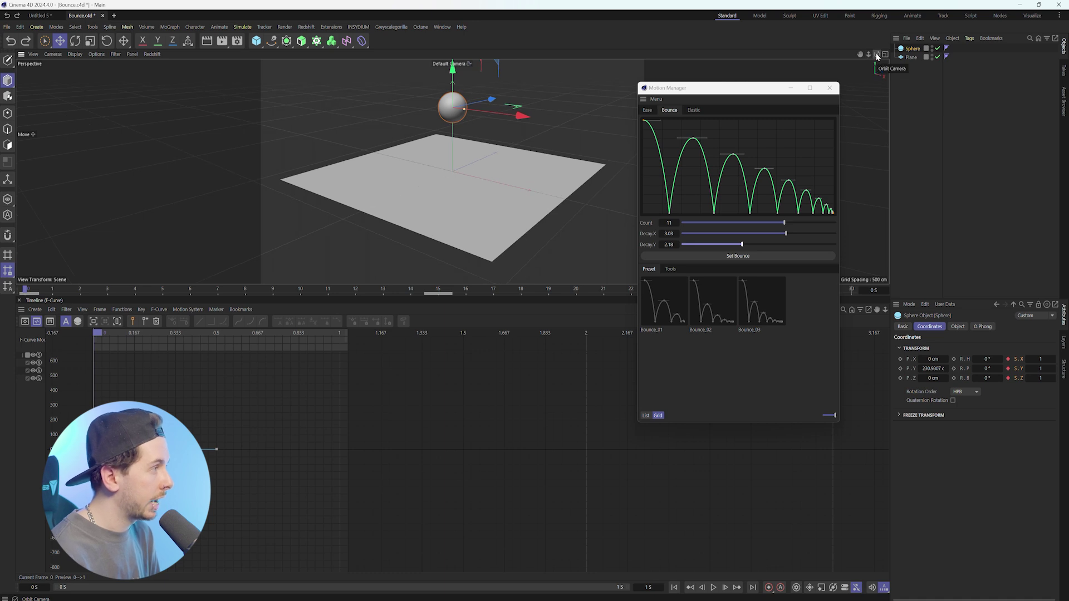
pyautogui.click(901, 368)
pyautogui.click(307, 289)
pyautogui.moveTo(307, 289); pyautogui.dragTo(438, 289)
pyautogui.moveTo(945, 369); pyautogui.dragTo(913, 369)
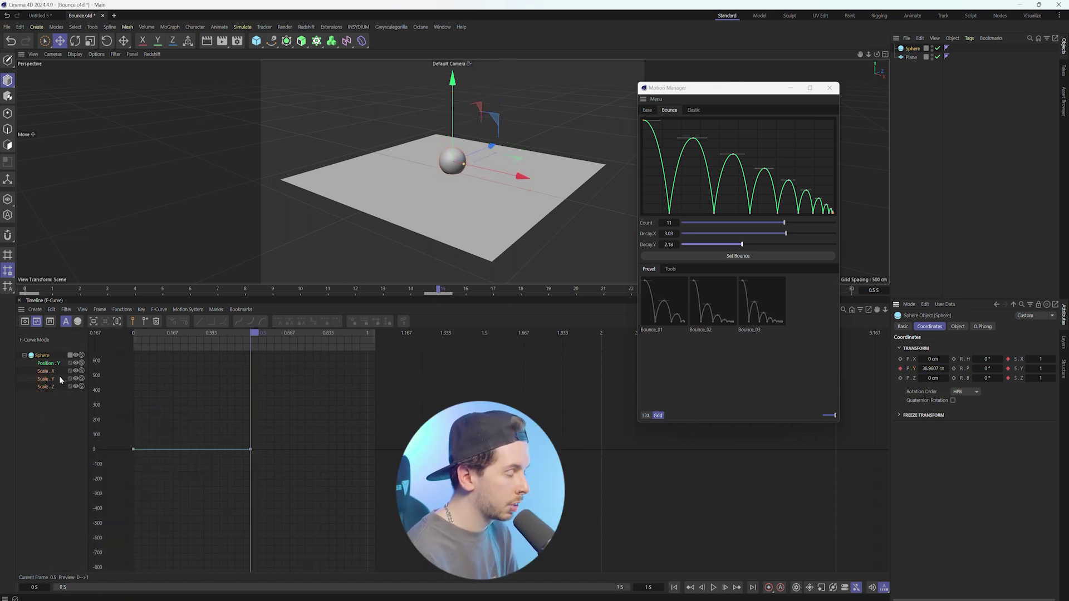
# - Select both Position Y keys of the sphere, apply the Bounce_01 preset to them and play the animation
pyautogui.click(51, 364)
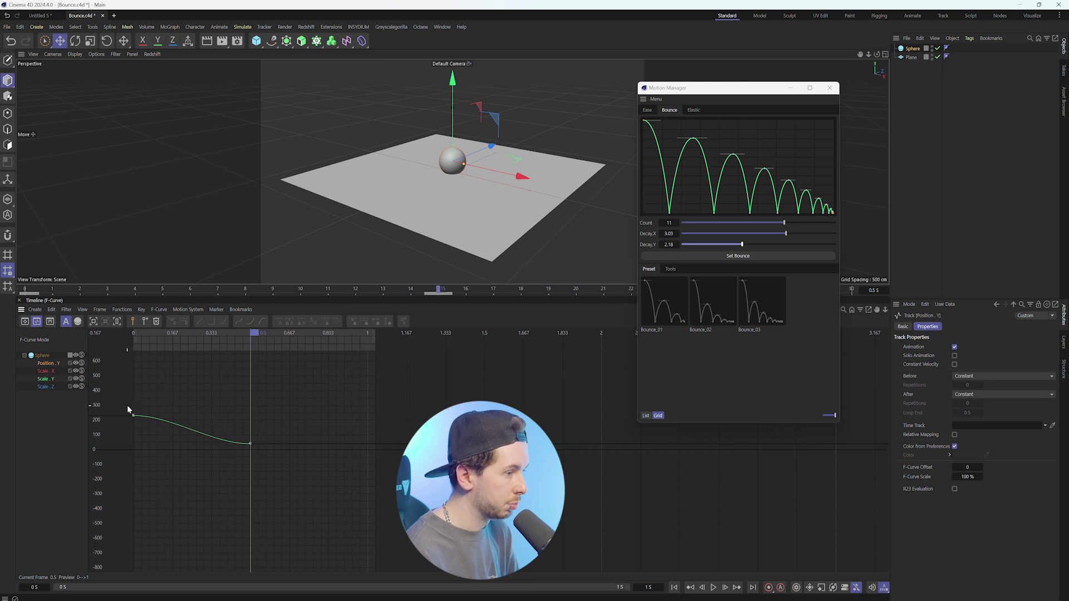
pyautogui.moveTo(127, 410); pyautogui.dragTo(262, 454)
pyautogui.click(653, 327)
pyautogui.click(687, 256)
pyautogui.press('space')
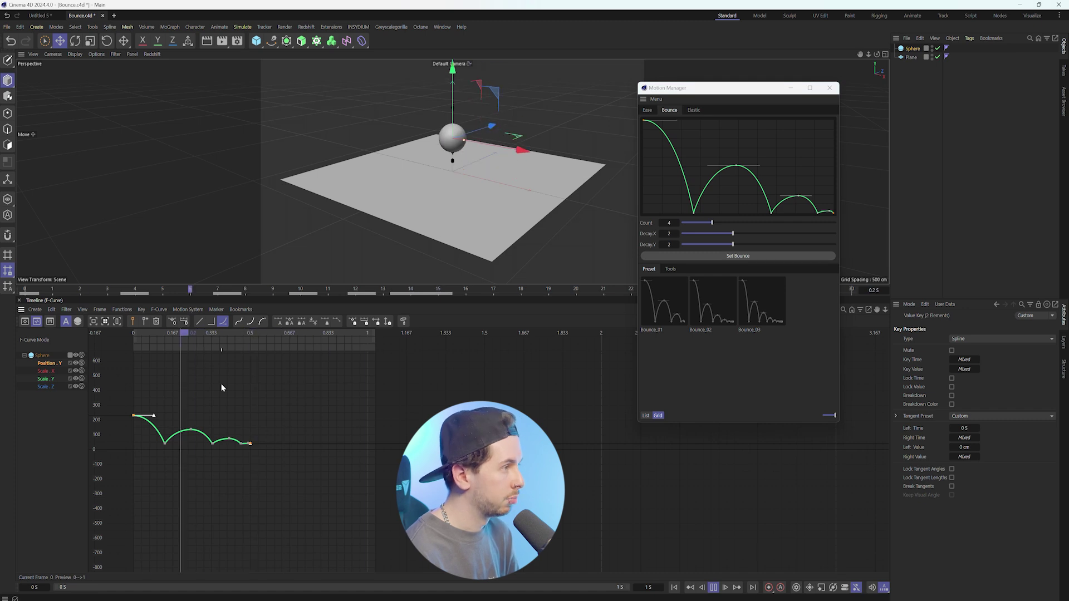
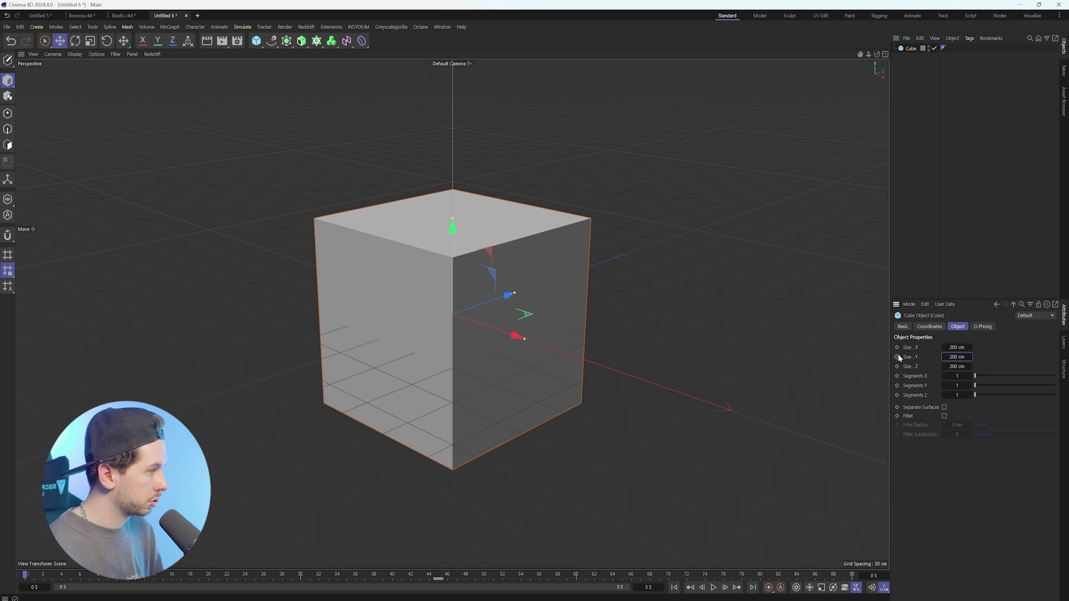
# - Set the cube's Size Y to 200 cm with a keyframe at the last frame and preview the animation
pyautogui.hotkey('shift', 'g')
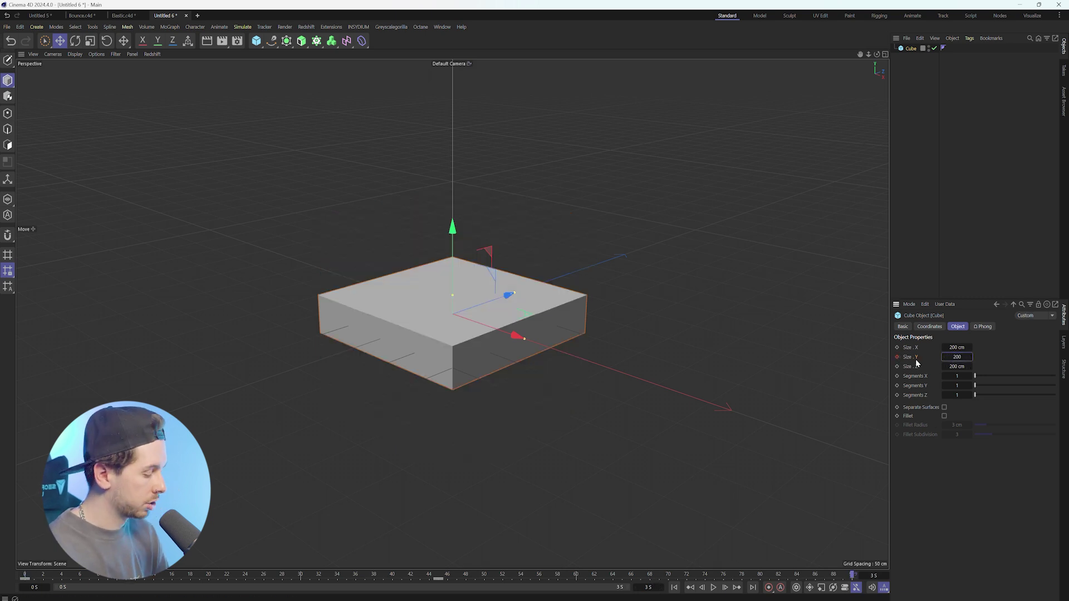
pyautogui.click(713, 587)
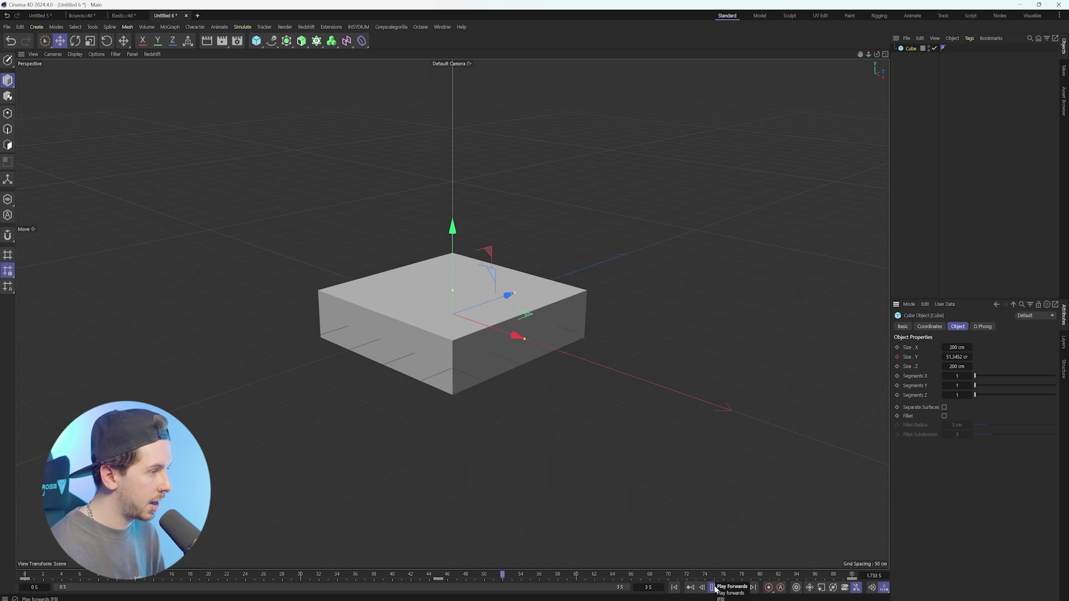
pyautogui.click(713, 587)
# - Open the F-Curve timeline docked below the viewport, frame the cube's size curve and select all its keys
pyautogui.click(442, 27)
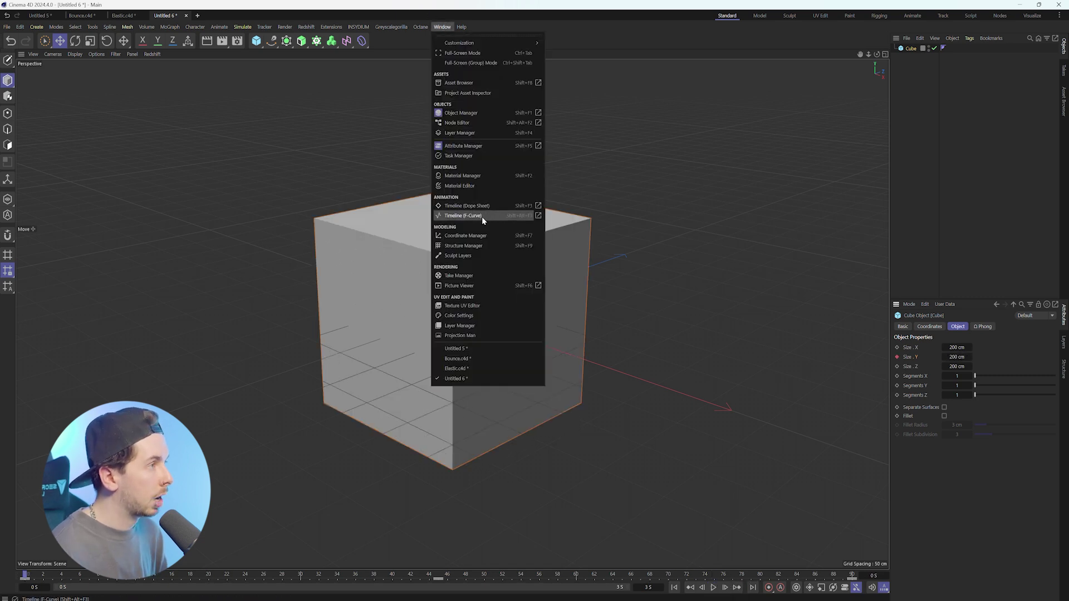
pyautogui.click(482, 221)
pyautogui.moveTo(65, 252); pyautogui.dragTo(446, 581)
pyautogui.press('h')
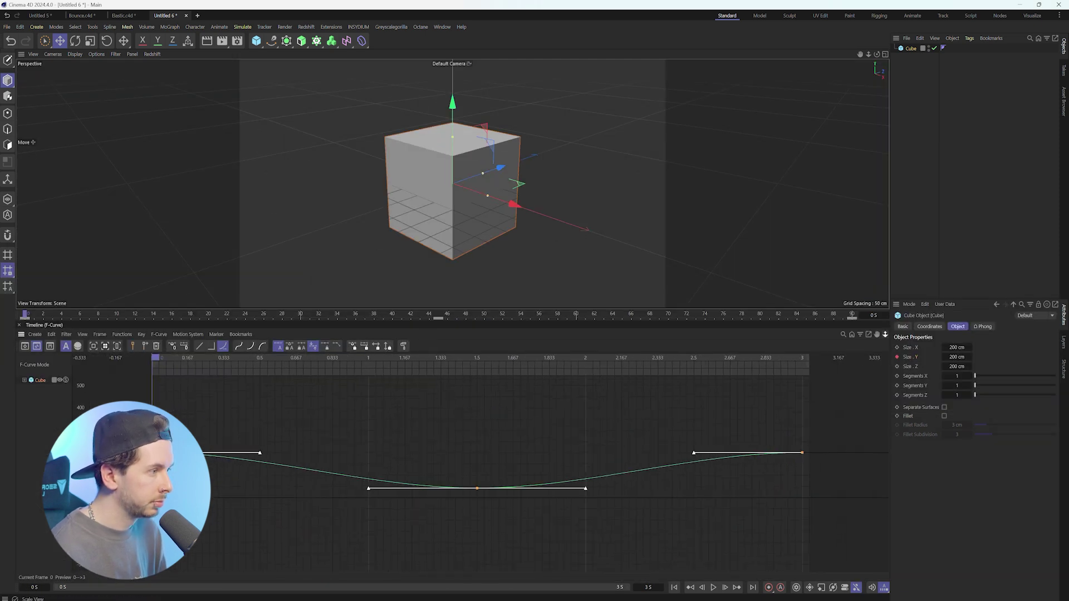
pyautogui.moveTo(225, 463)
pyautogui.mouseDown()
pyautogui.moveTo(189, 431)
pyautogui.moveTo(954, 508)
pyautogui.moveTo(928, 520)
pyautogui.mouseUp()
# - Open Motion Manager and set its elastic curve to Count 8, Speed 4 and Decay 4, as in the Elastic_01 preset
pyautogui.click(334, 26)
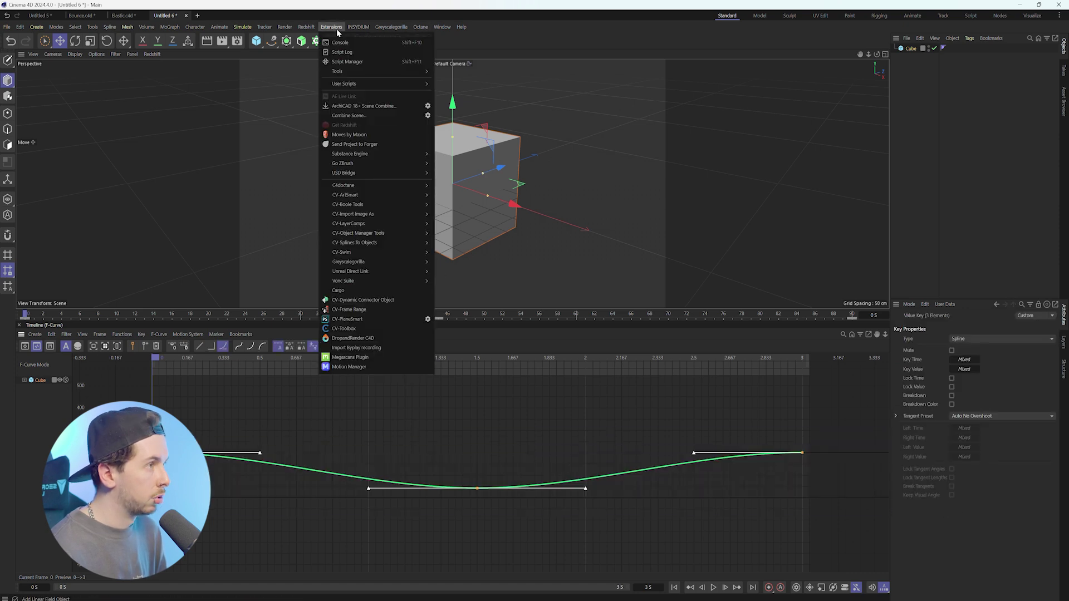
pyautogui.click(359, 367)
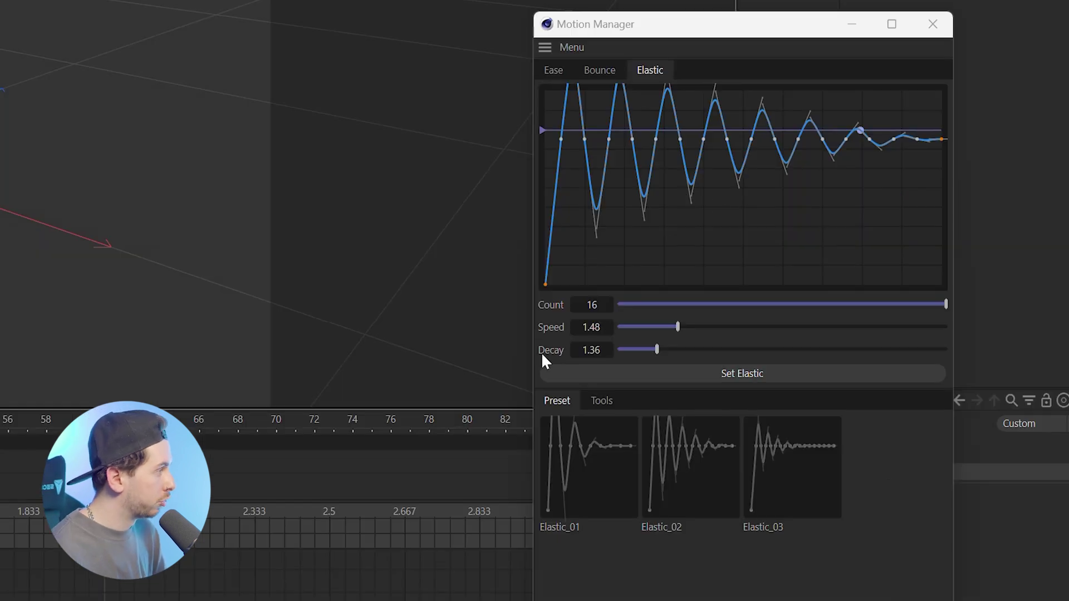
pyautogui.click(573, 463)
pyautogui.moveTo(735, 307); pyautogui.dragTo(837, 304)
pyautogui.moveTo(782, 327); pyautogui.dragTo(864, 330)
pyautogui.moveTo(657, 357); pyautogui.dragTo(649, 349)
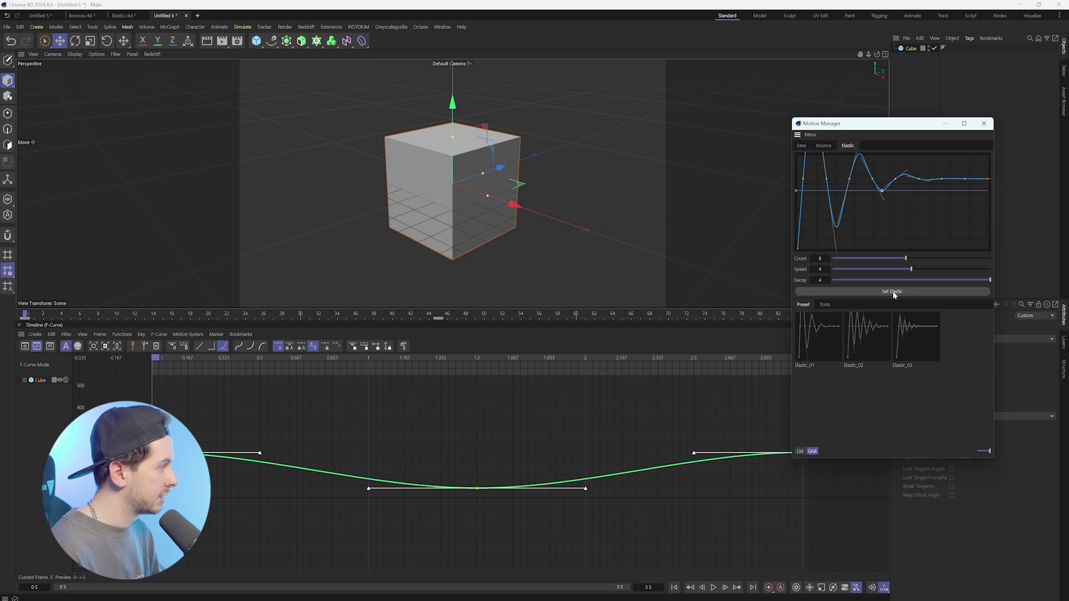
# - Apply the elastic curve to the selected Size Y keys, enlarge the viewport and play the animation
pyautogui.click(892, 292)
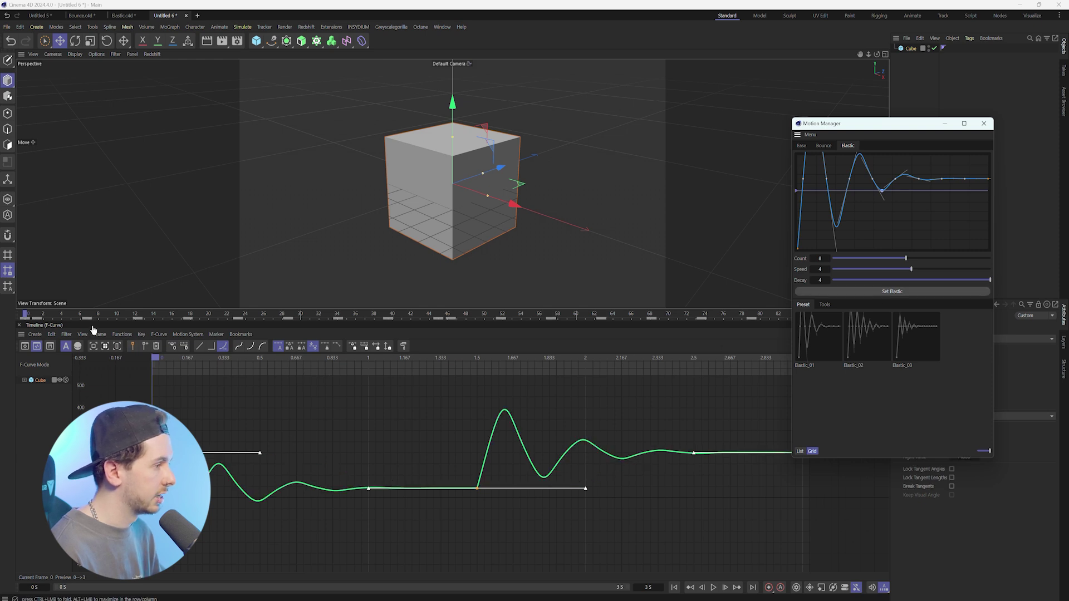
pyautogui.moveTo(22, 318); pyautogui.dragTo(418, 441)
pyautogui.press('F8')
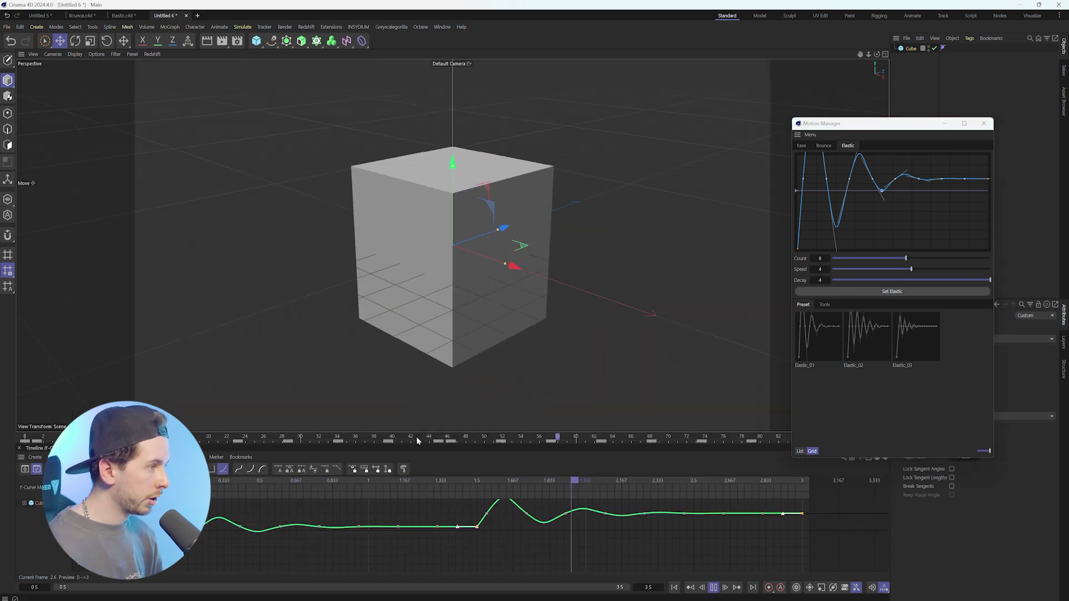
pyautogui.press('F8')
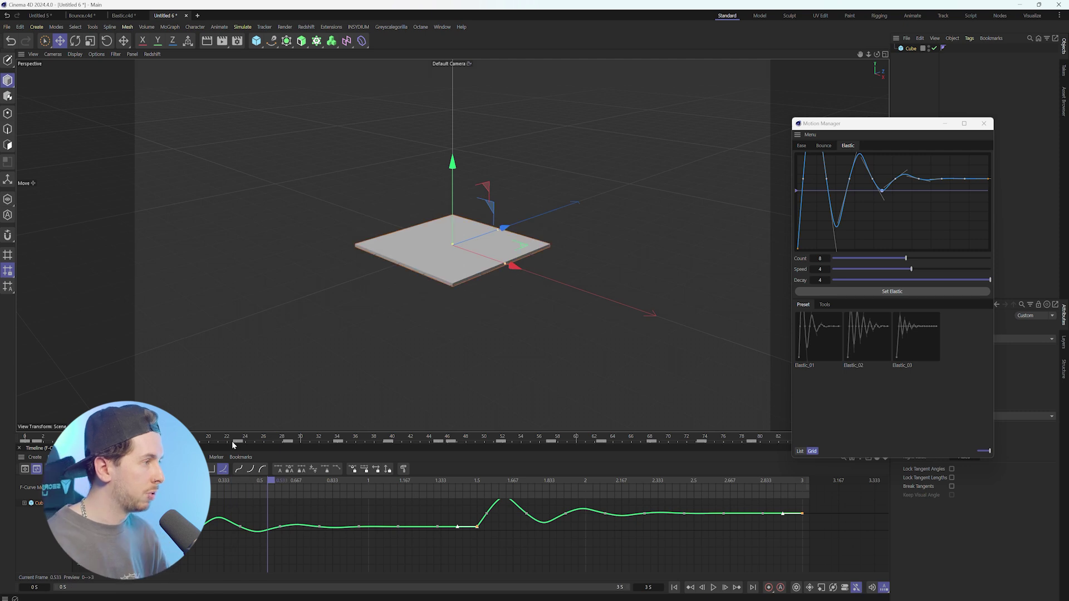
# - Scrub through the first frames of the elastic cube animation and play it back
pyautogui.moveTo(53, 441)
pyautogui.mouseDown()
pyautogui.moveTo(17, 437)
pyautogui.moveTo(43, 440)
pyautogui.mouseUp()
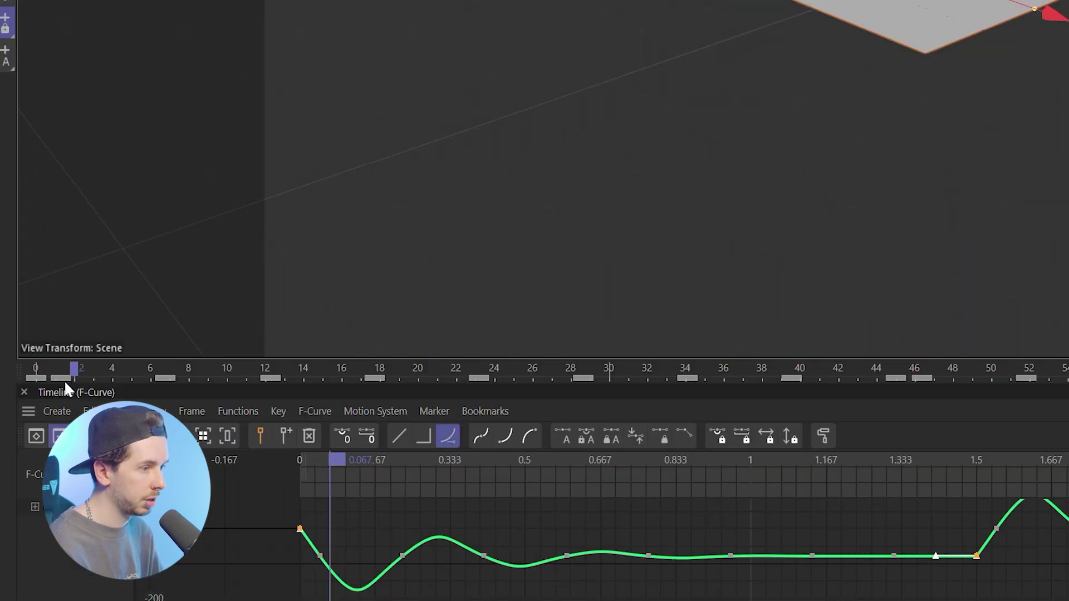
pyautogui.press('F8')
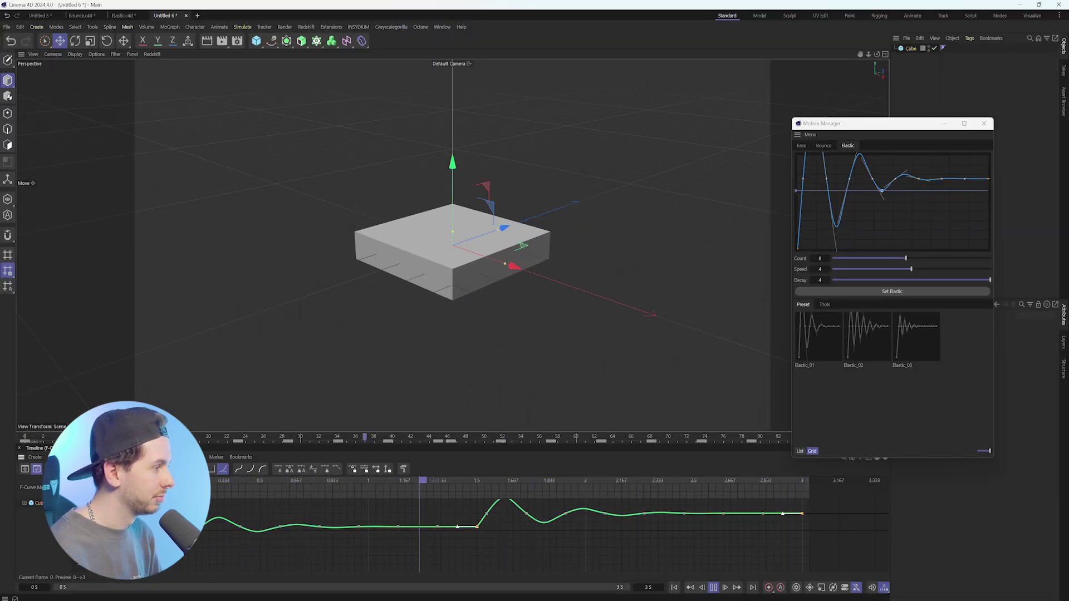
pyautogui.press('F8')
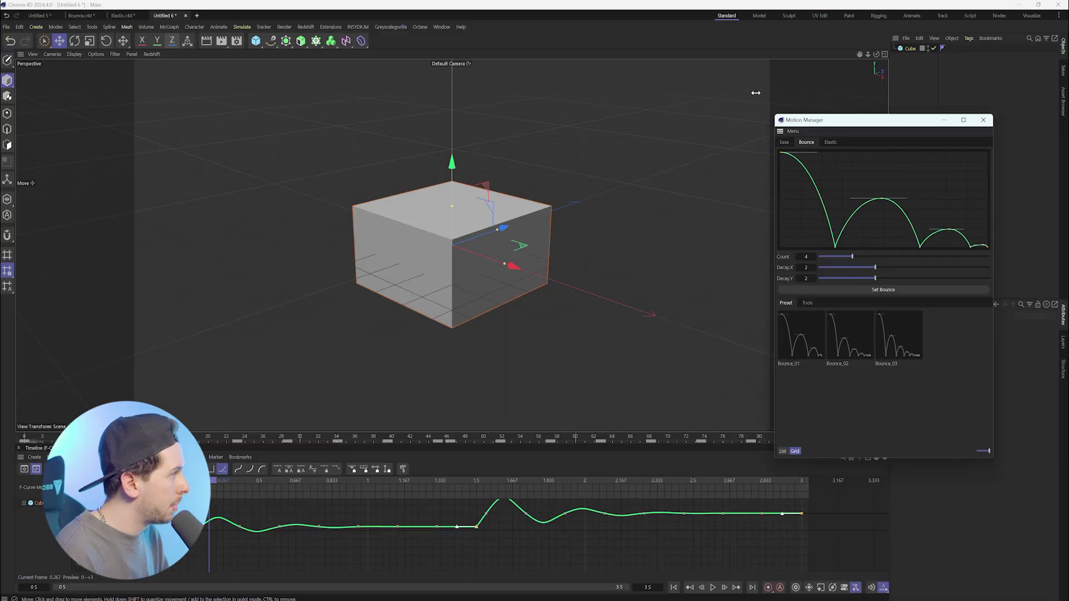
# - Enlarge the Motion Manager window and show its keyframe tools and track filter
pyautogui.moveTo(755, 92); pyautogui.dragTo(632, 72)
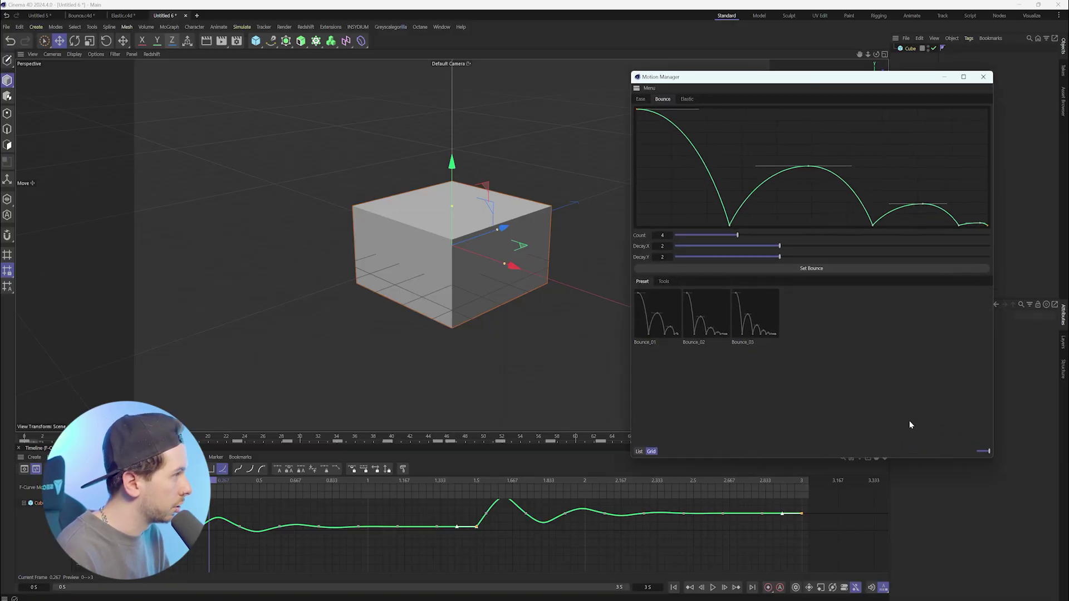
pyautogui.moveTo(993, 460); pyautogui.dragTo(1024, 460)
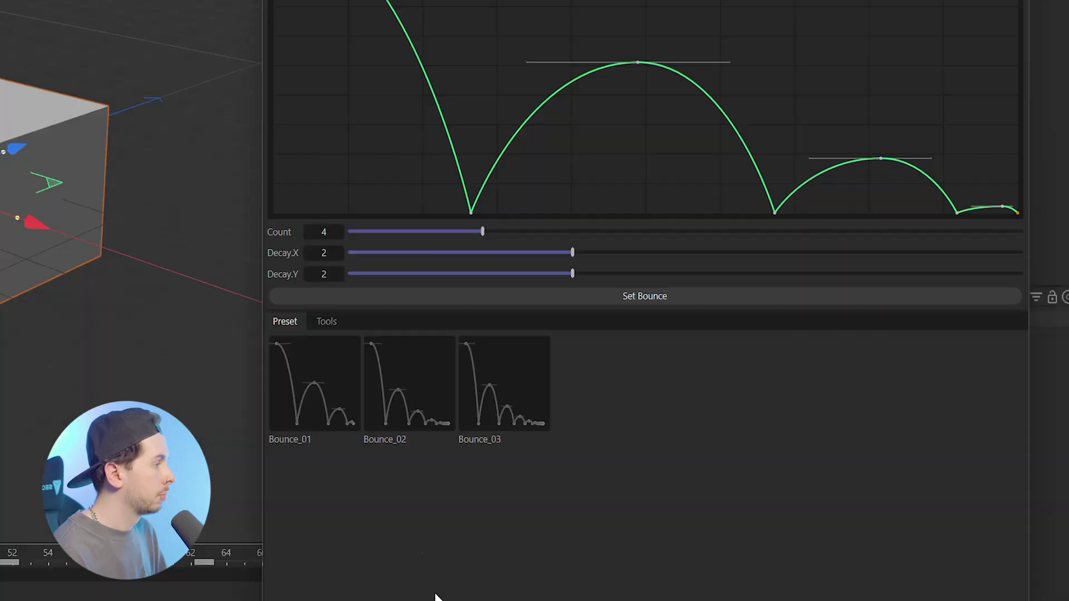
pyautogui.click(327, 323)
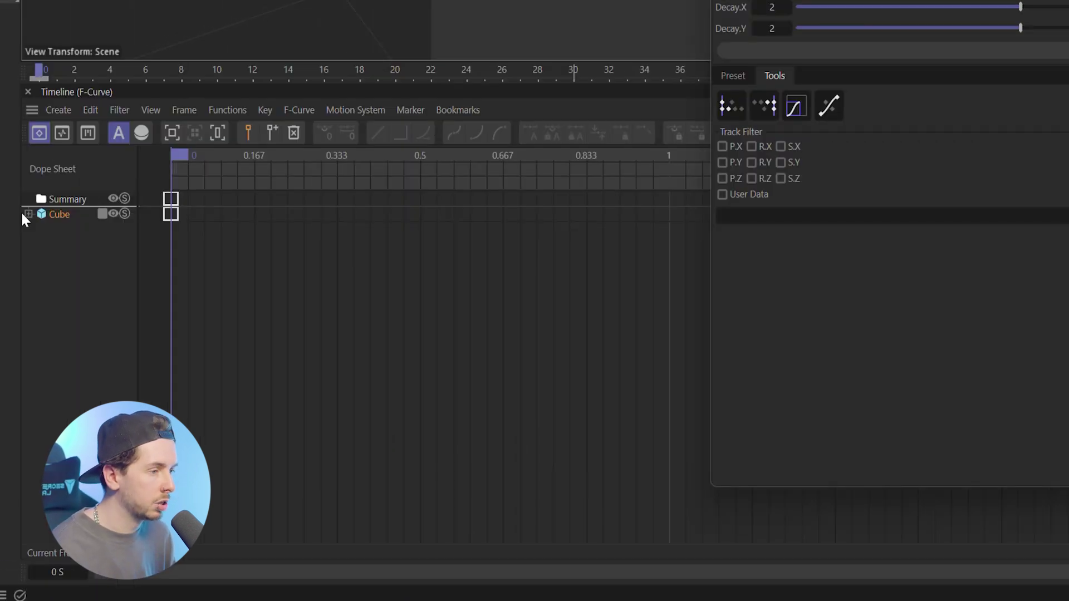
# - Expand the cube's Position, Scale and Rotation tracks in the Dope Sheet
pyautogui.click(24, 219)
pyautogui.click(28, 214)
pyautogui.click(38, 260)
pyautogui.click(38, 244)
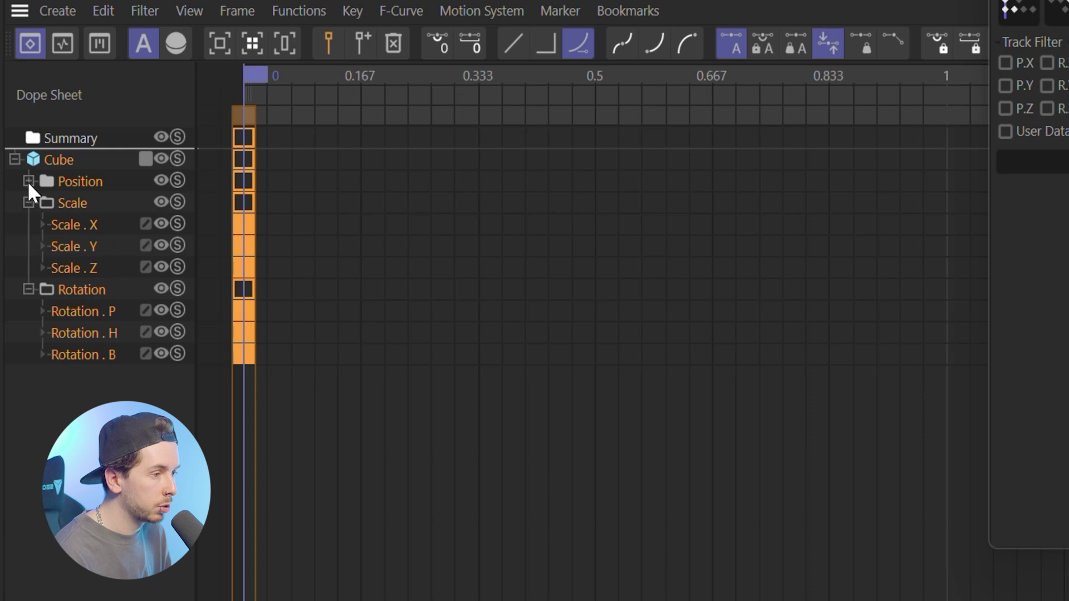
pyautogui.click(28, 181)
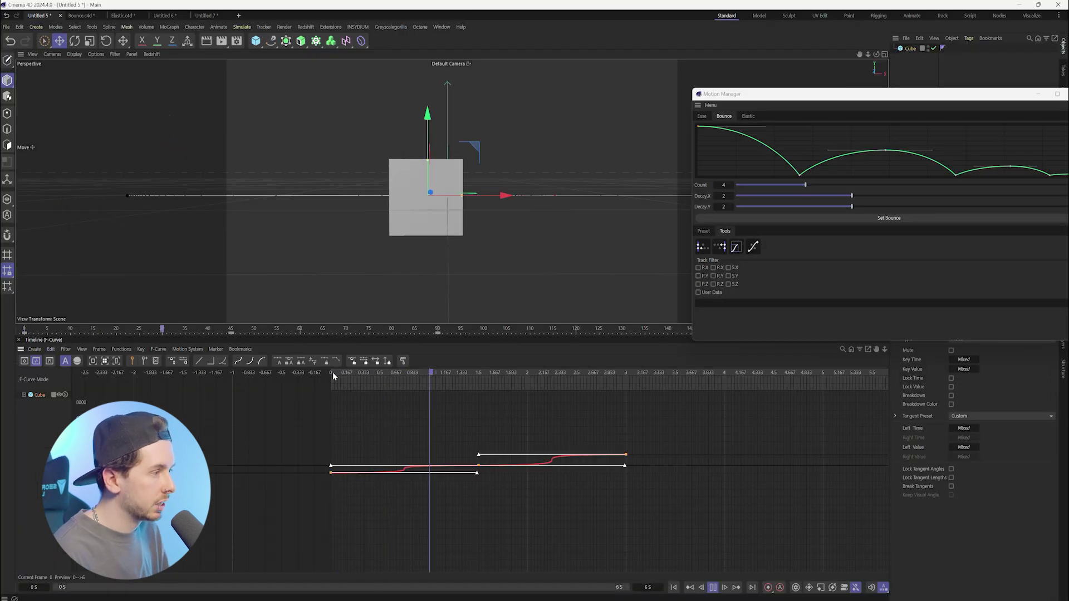
# - Move the playhead to 3 seconds, select all the cube's keys and align their start to the current time with Motion Manager
pyautogui.click(503, 372)
pyautogui.moveTo(517, 377); pyautogui.dragTo(638, 381)
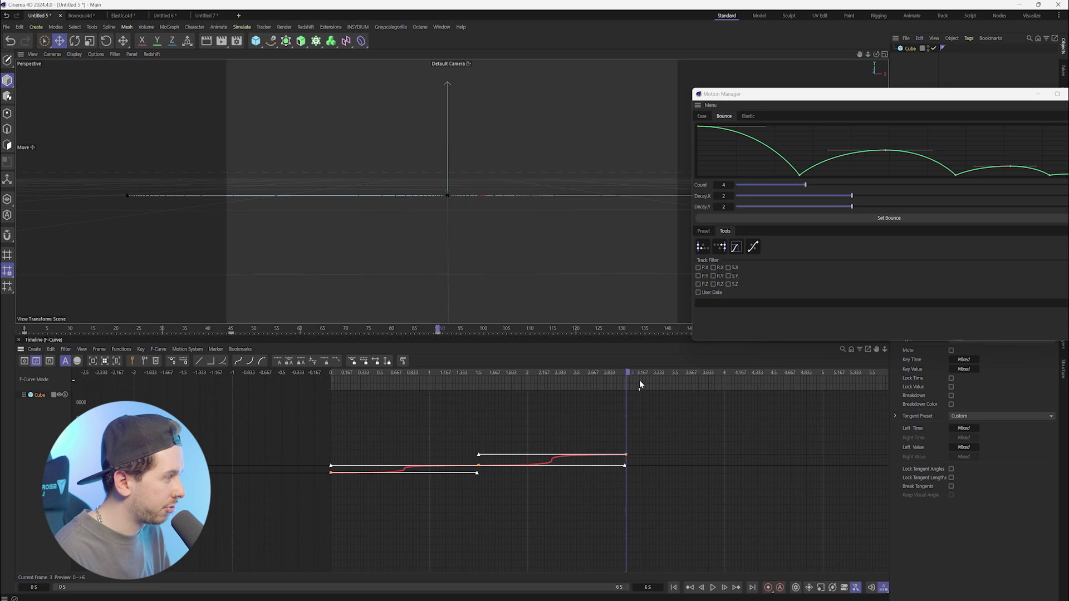
pyautogui.moveTo(660, 428); pyautogui.dragTo(325, 511)
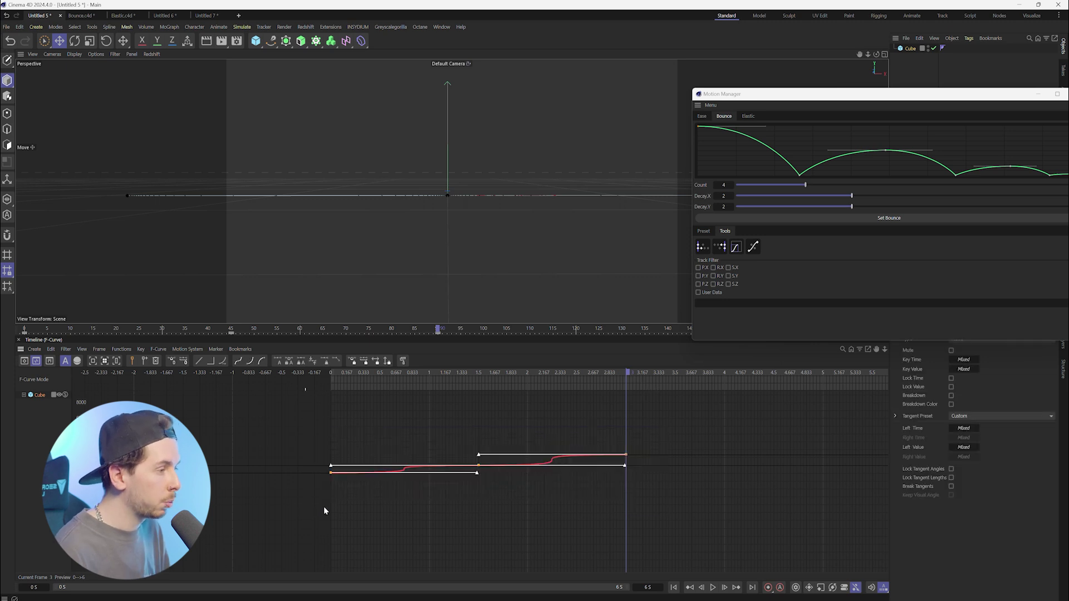
pyautogui.click(702, 249)
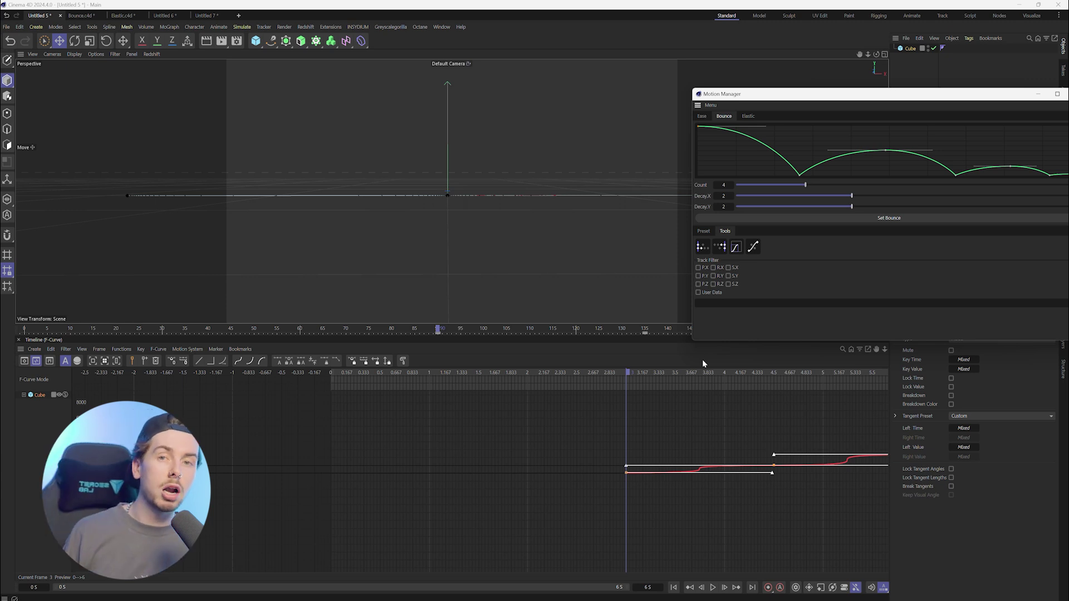
# - Play the cube animation from 3 seconds, return to that time and align the end of the selected keys to it
pyautogui.click(626, 369)
pyautogui.press('F8')
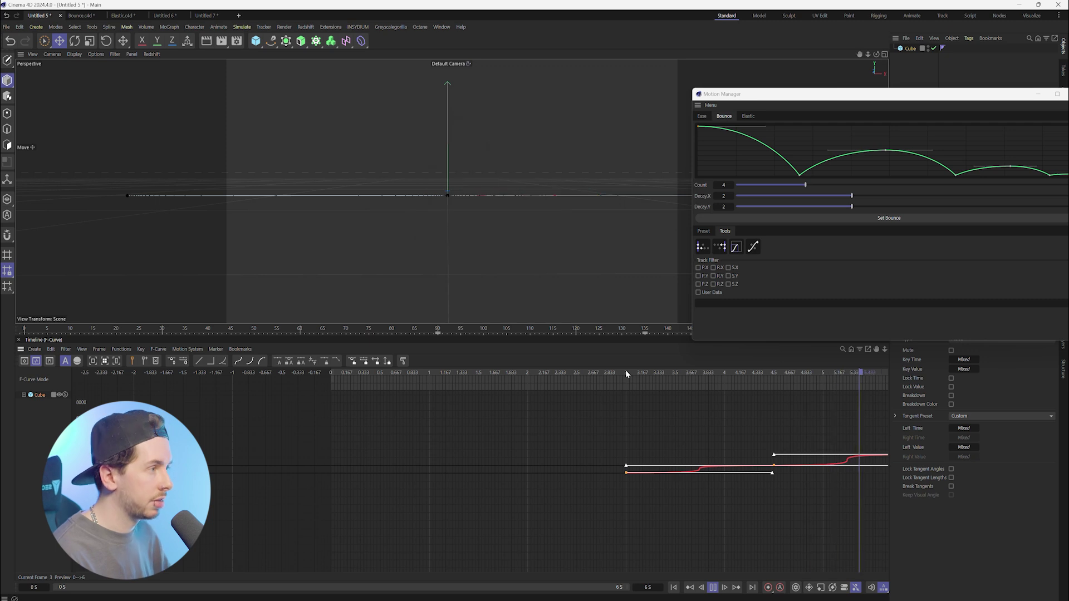
pyautogui.click(626, 372)
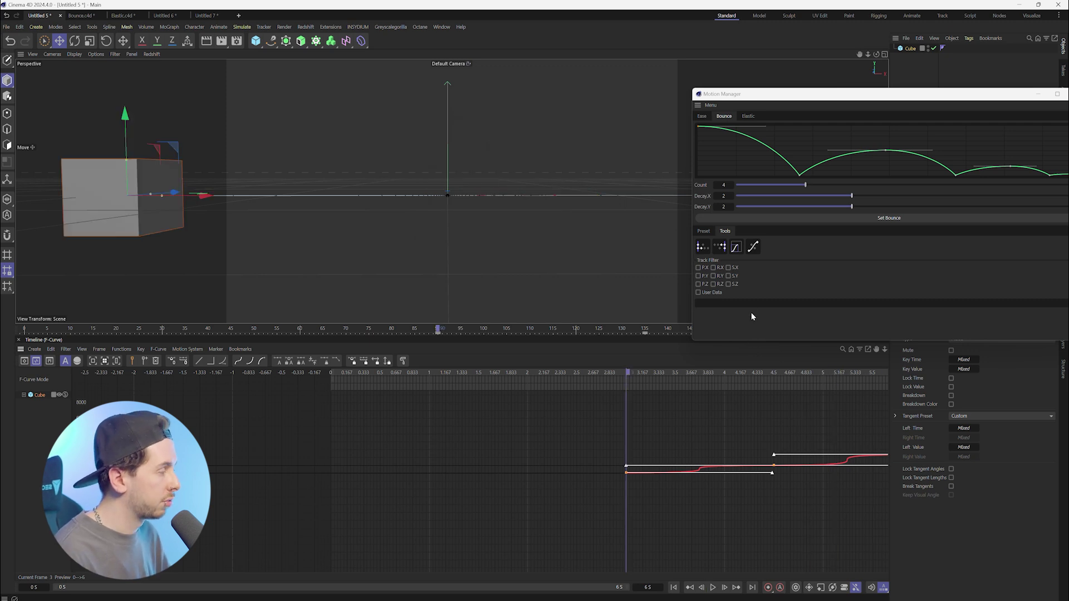
pyautogui.click(719, 250)
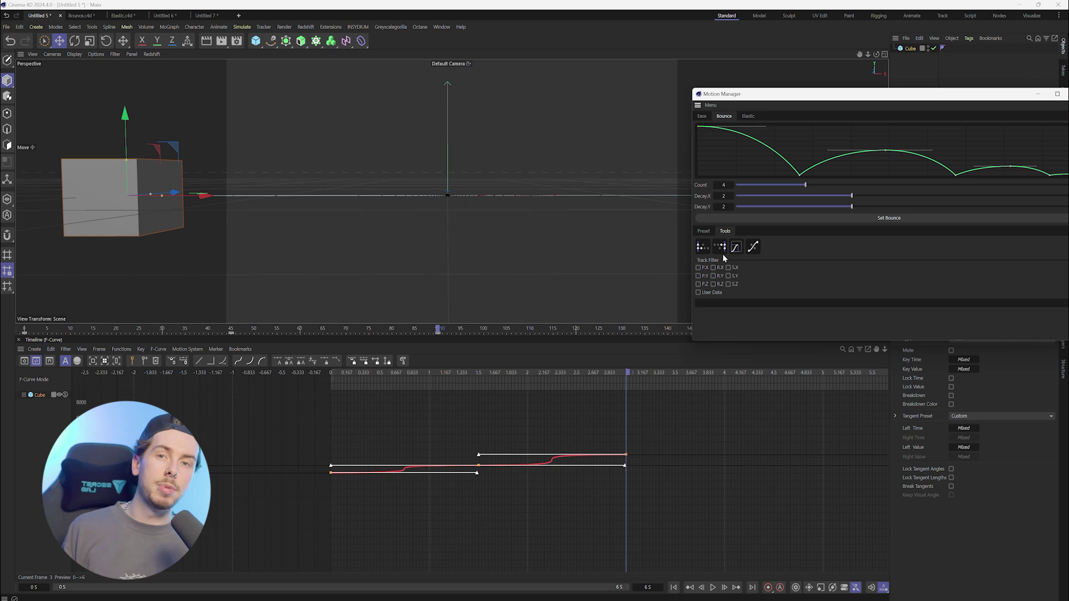
# - Try shifting the cube's keys later in time by hand in the F-Curve timeline and undo the move
pyautogui.click(482, 472)
pyautogui.moveTo(477, 471); pyautogui.dragTo(633, 470)
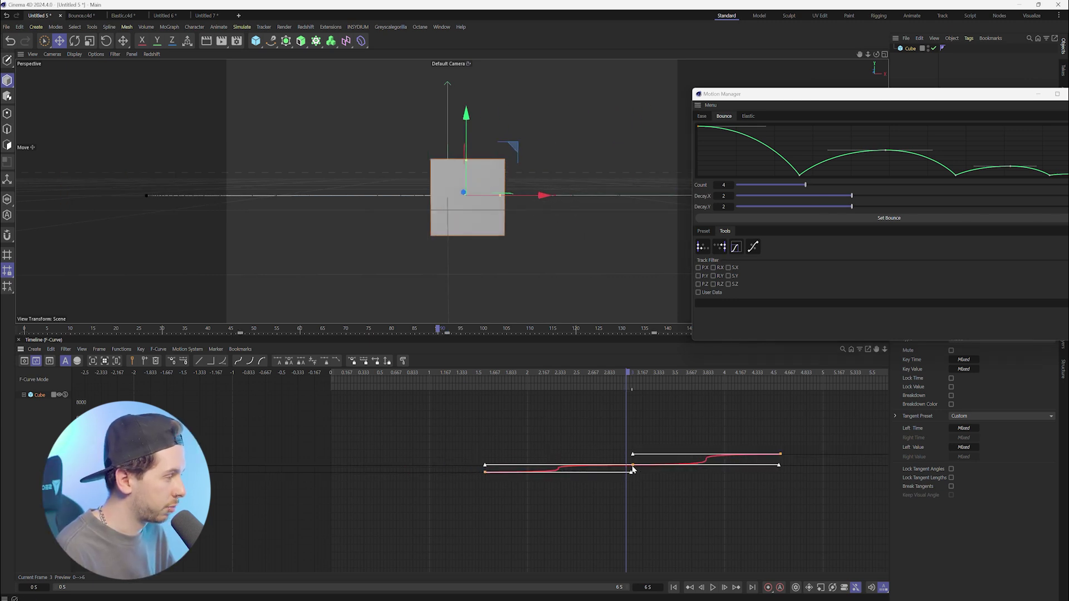
pyautogui.hotkey('ctrl', 'z')
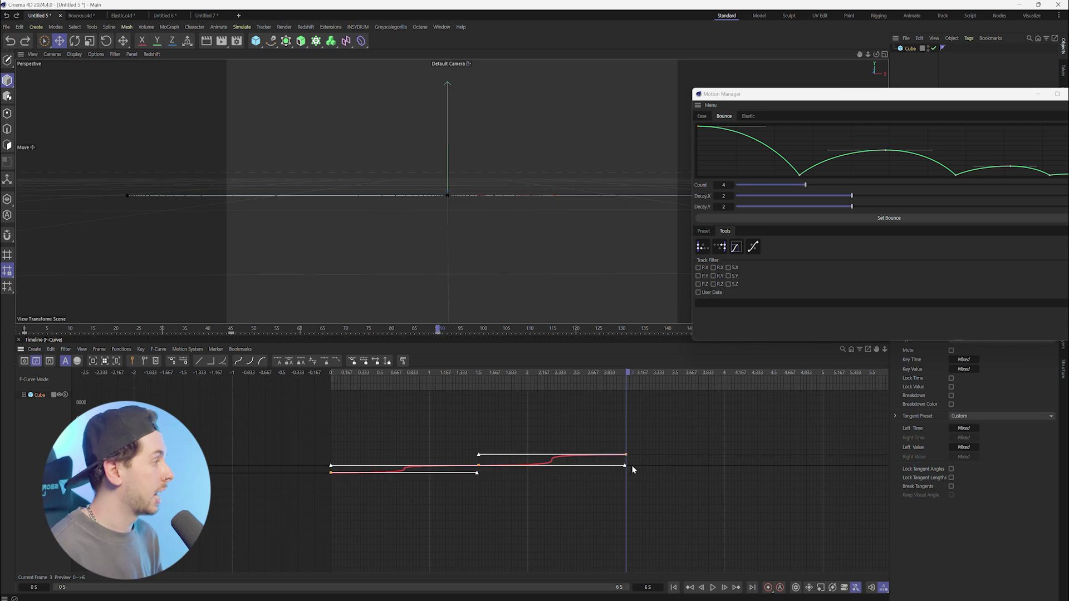
# - Select all the cube's keys and scale their curve to 200% in both X and Y from the centre anchor with Motion Manager
pyautogui.moveTo(661, 433); pyautogui.dragTo(284, 526)
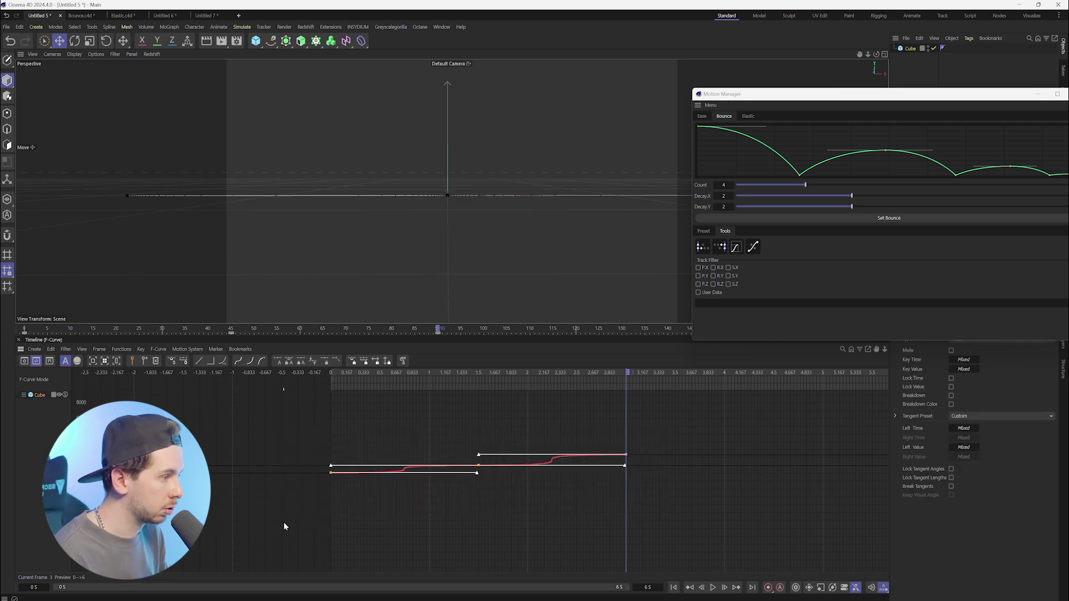
pyautogui.click(735, 249)
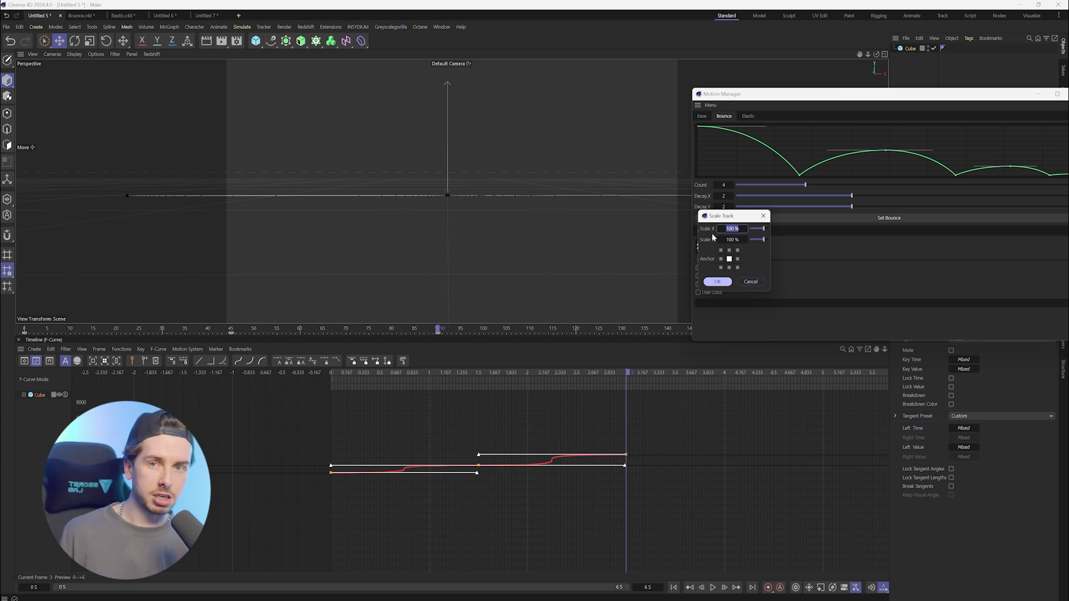
pyautogui.write('200')
pyautogui.click(720, 239)
pyautogui.write('200')
pyautogui.press('Return')
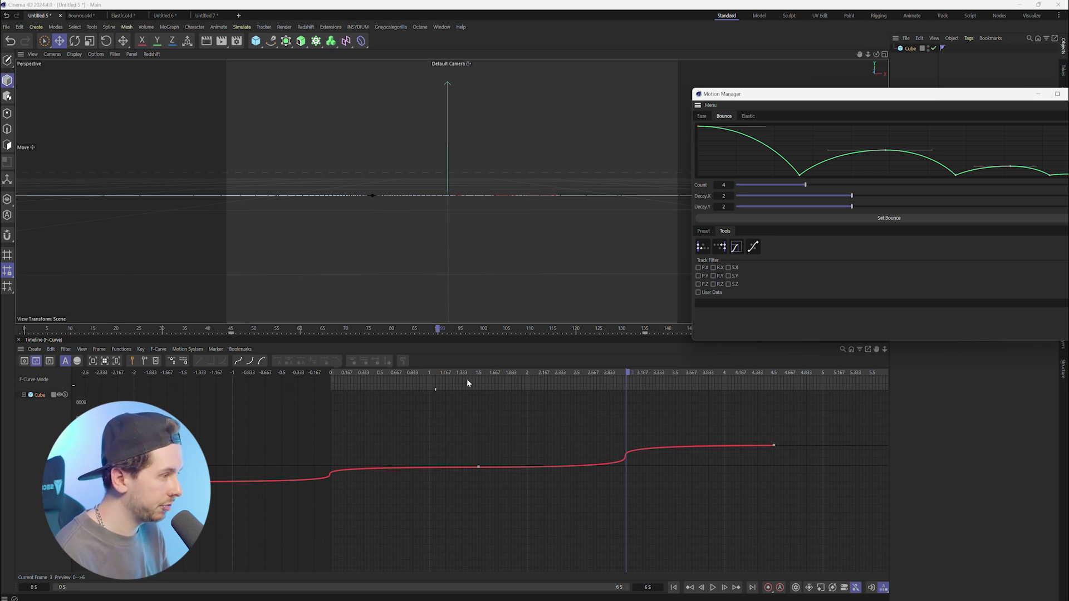
# - Align the start of all the cube's scaled keys to frame 0 and play the animation
pyautogui.moveTo(387, 327); pyautogui.dragTo(6, 331)
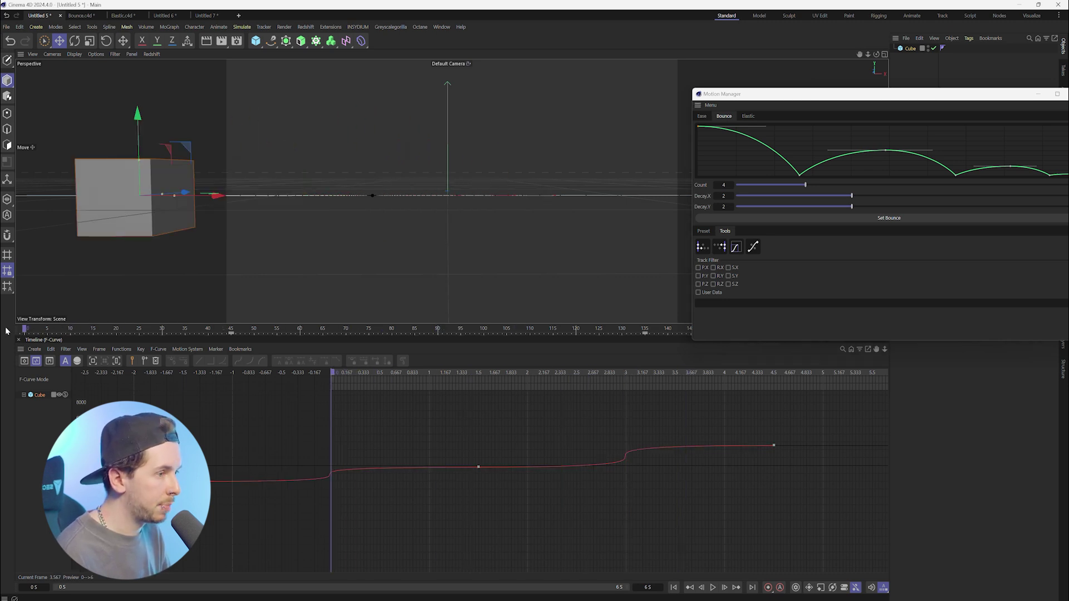
pyautogui.moveTo(803, 436); pyautogui.dragTo(327, 507)
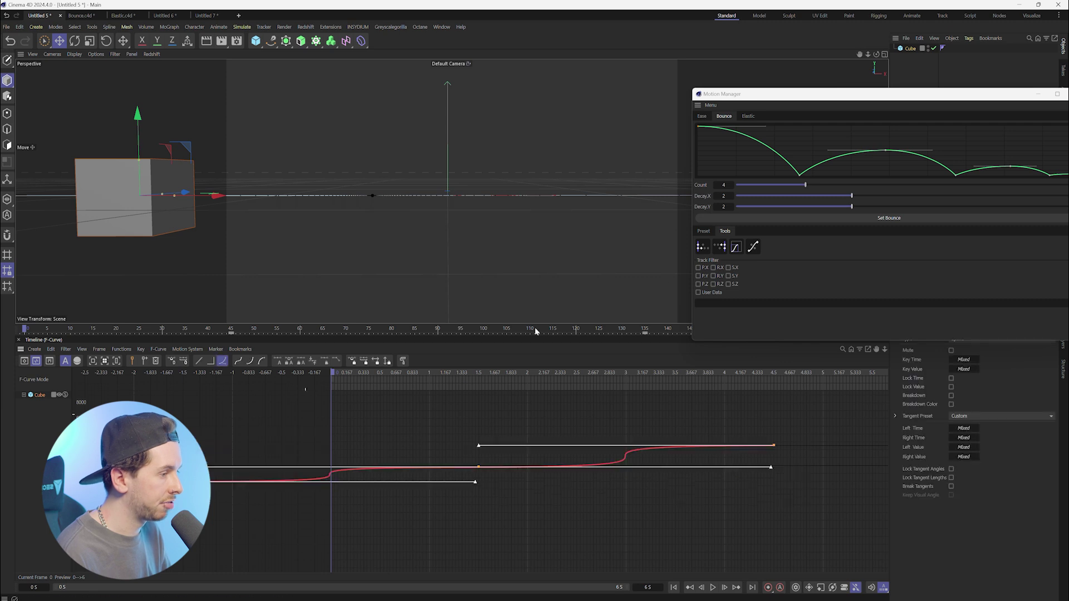
pyautogui.click(701, 248)
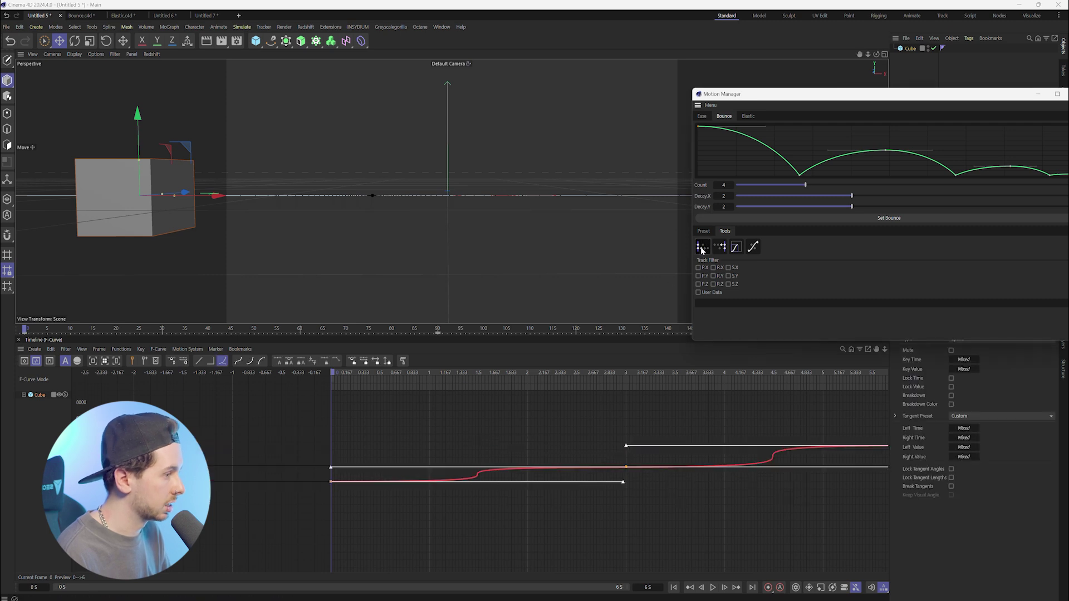
pyautogui.click(630, 449)
pyautogui.press('space')
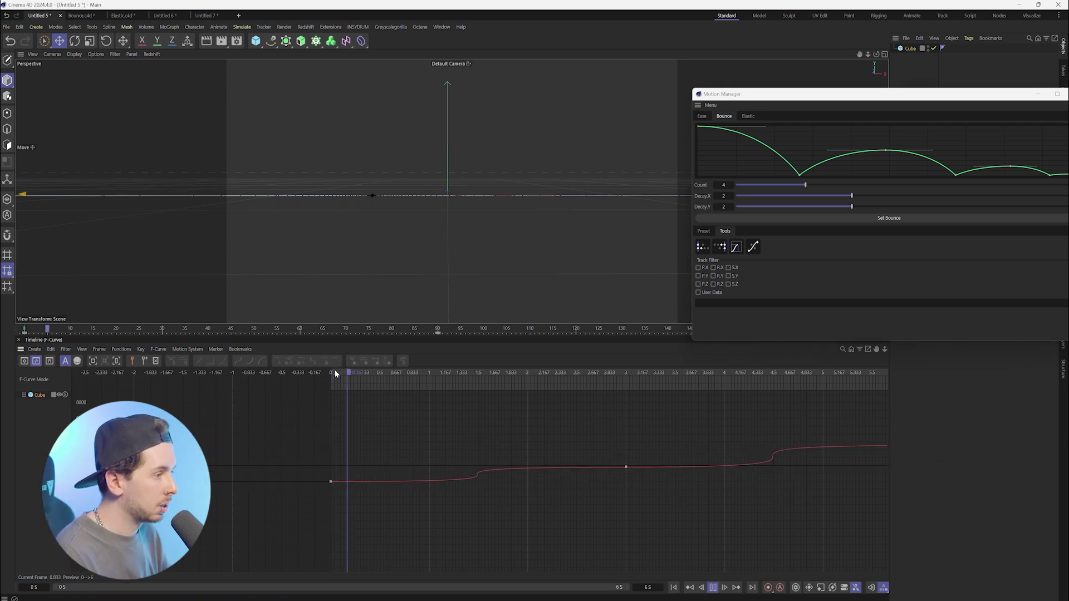
# - In Bounce.c4d, select all the sphere's keys and apply a bounce with Count 12, Decay X 3.23 and Decay Y 3.17
pyautogui.moveTo(810, 100); pyautogui.dragTo(617, 99)
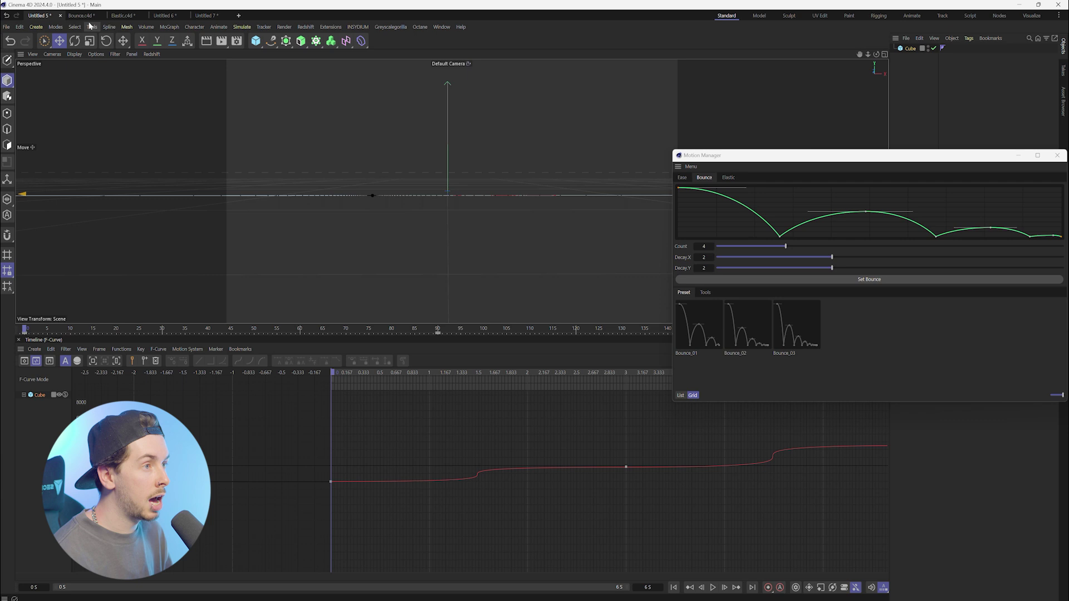
pyautogui.click(81, 15)
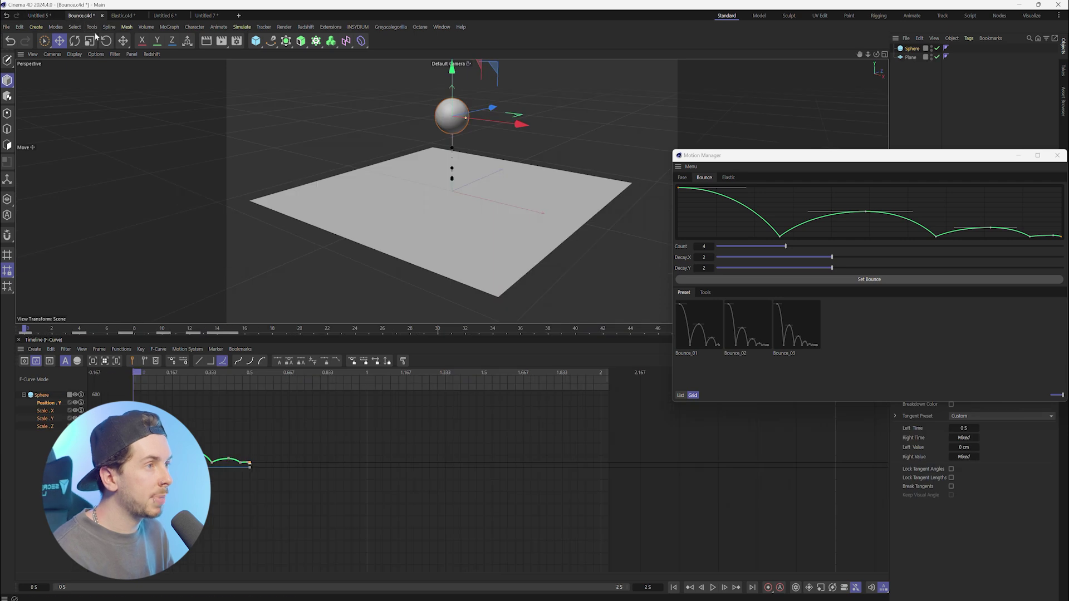
pyautogui.moveTo(284, 423); pyautogui.dragTo(132, 488)
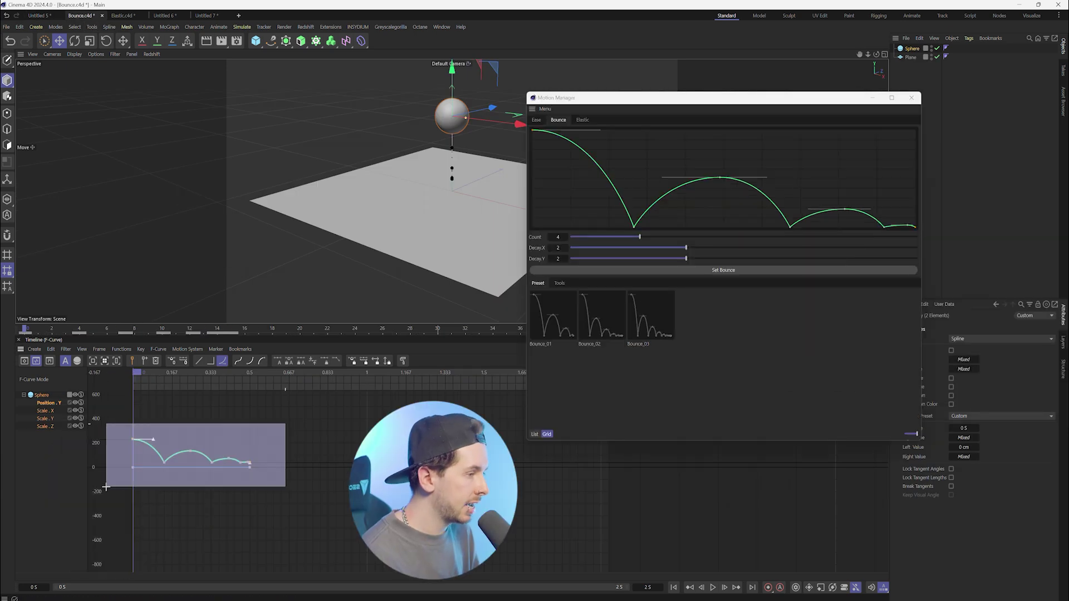
pyautogui.moveTo(639, 237); pyautogui.dragTo(815, 235)
pyautogui.moveTo(684, 249); pyautogui.dragTo(829, 250)
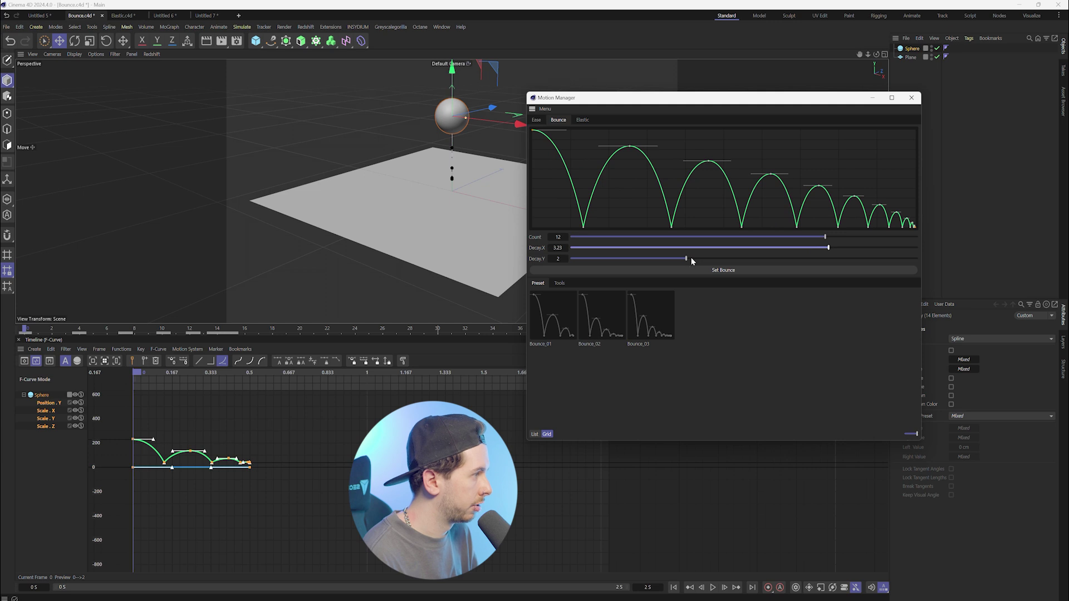
pyautogui.moveTo(692, 261); pyautogui.dragTo(822, 259)
pyautogui.click(751, 268)
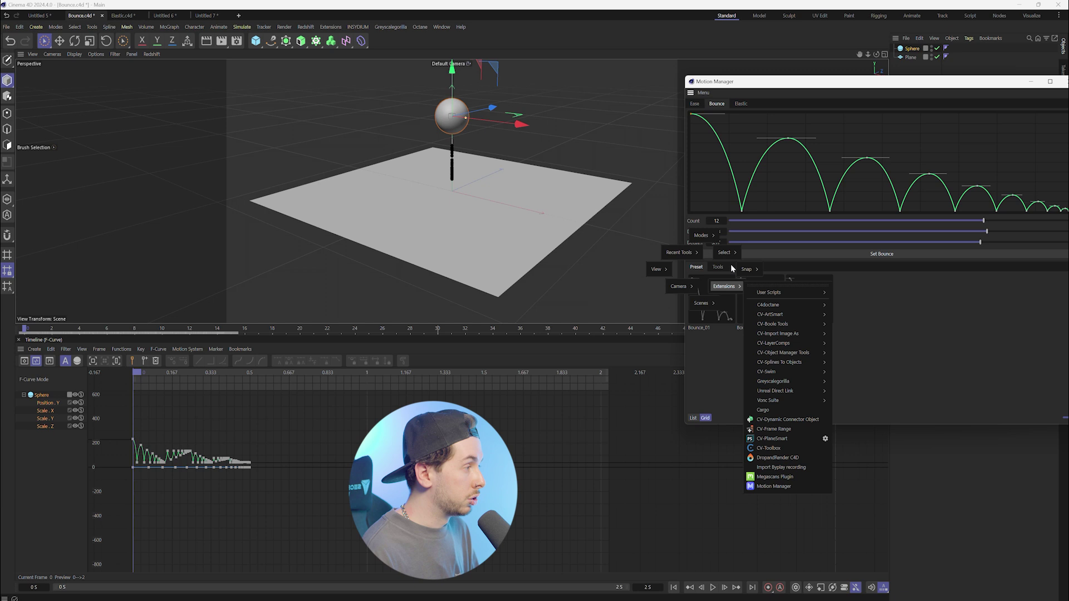
# - Show the keyframe tools, select all the sphere's keys and clean the curve down to its first and last keyframes
pyautogui.click(738, 268)
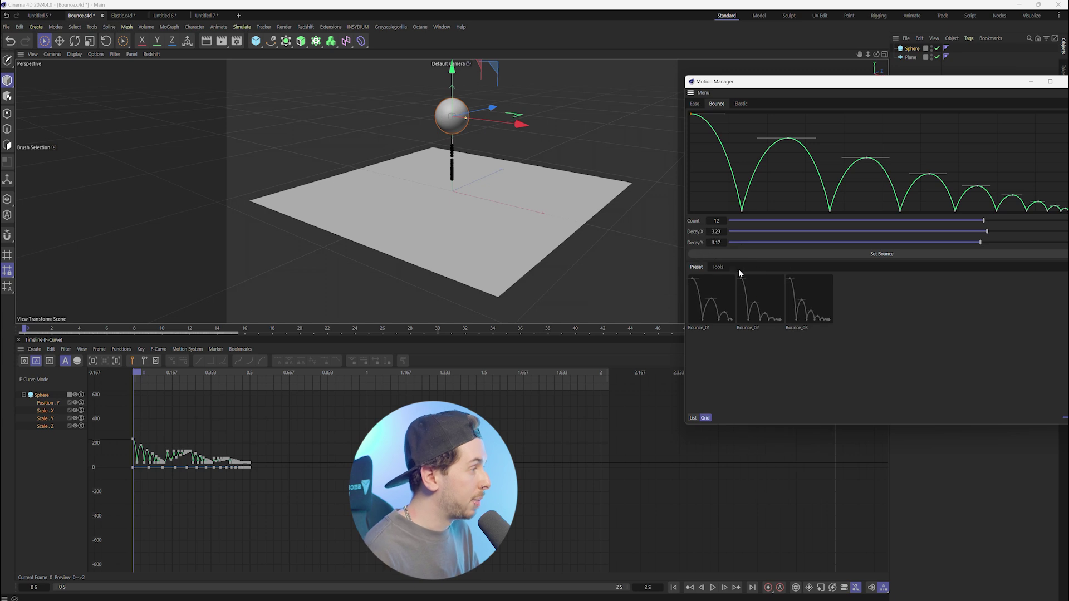
pyautogui.click(718, 267)
pyautogui.moveTo(324, 415); pyautogui.dragTo(98, 488)
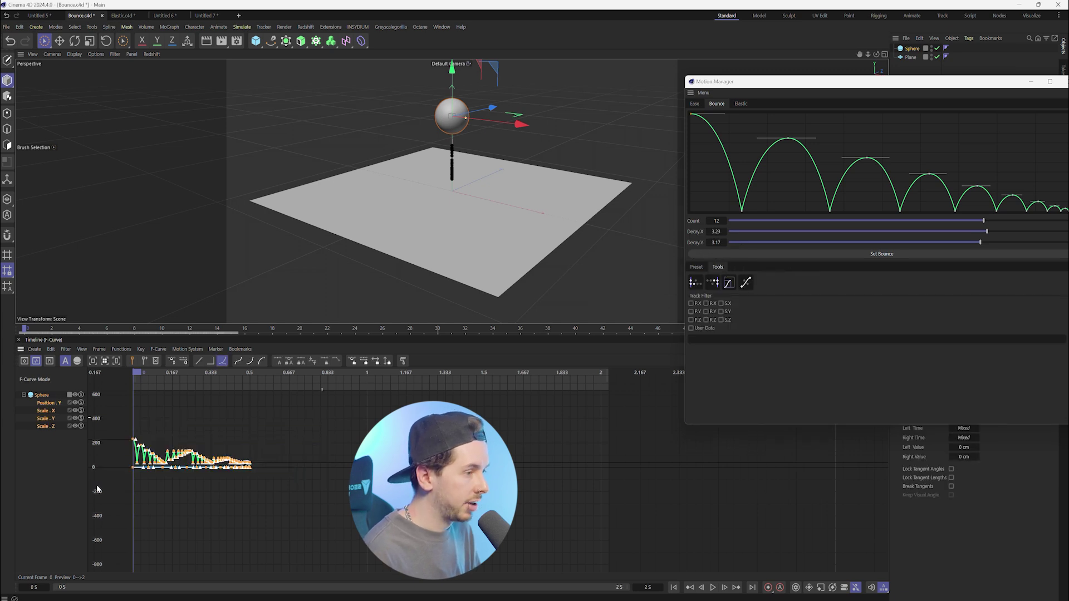
pyautogui.click(746, 282)
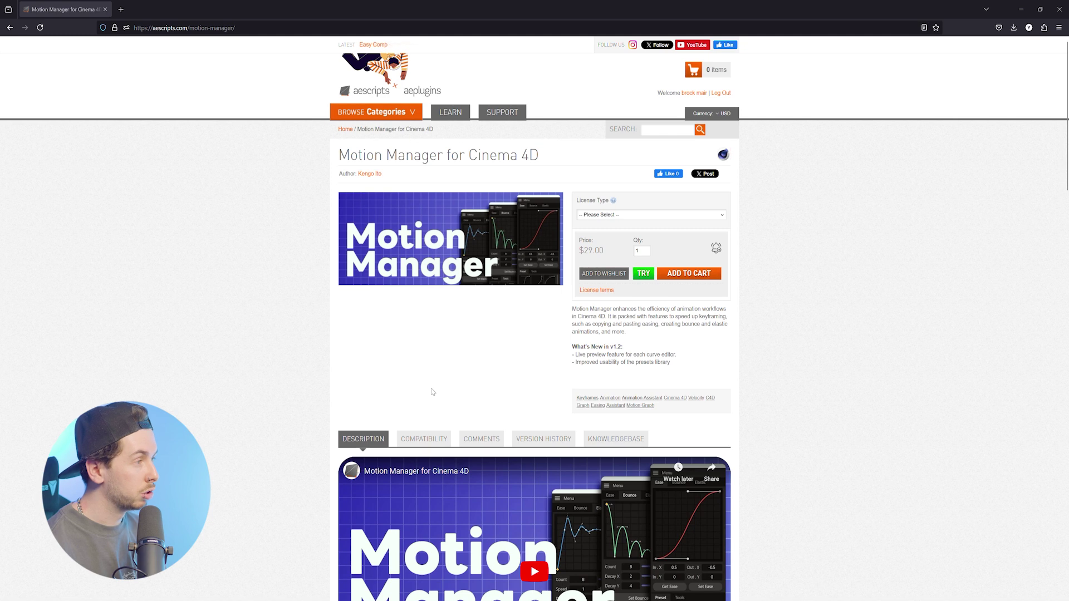
# - Switch to the aescripts page for Motion Manager in the browser and review its feature descriptions and additional tools
pyautogui.scroll(-15, 532, 353)
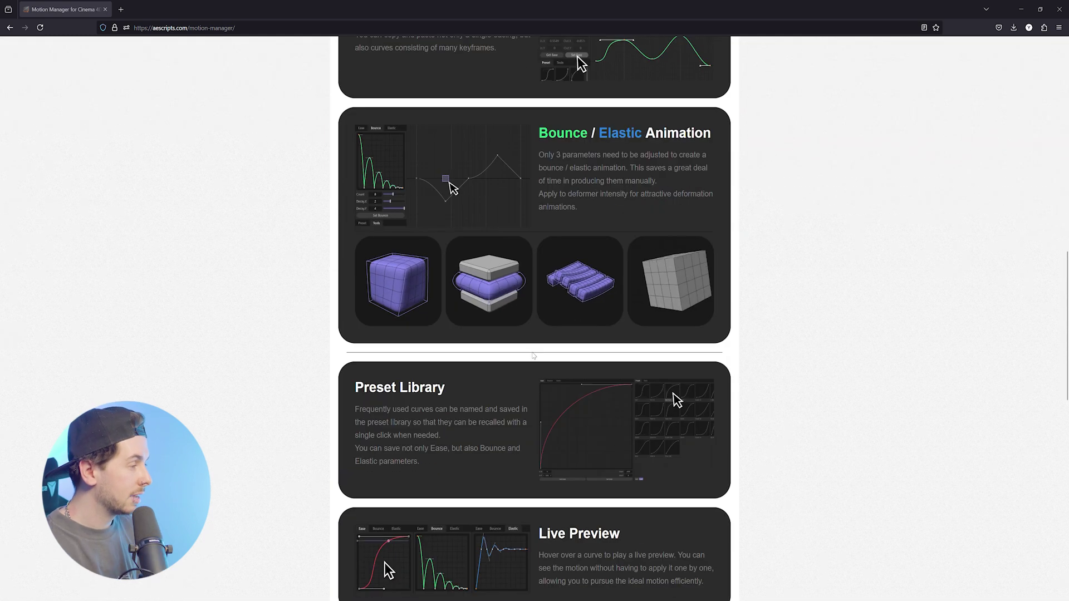
pyautogui.scroll(-5, 532, 355)
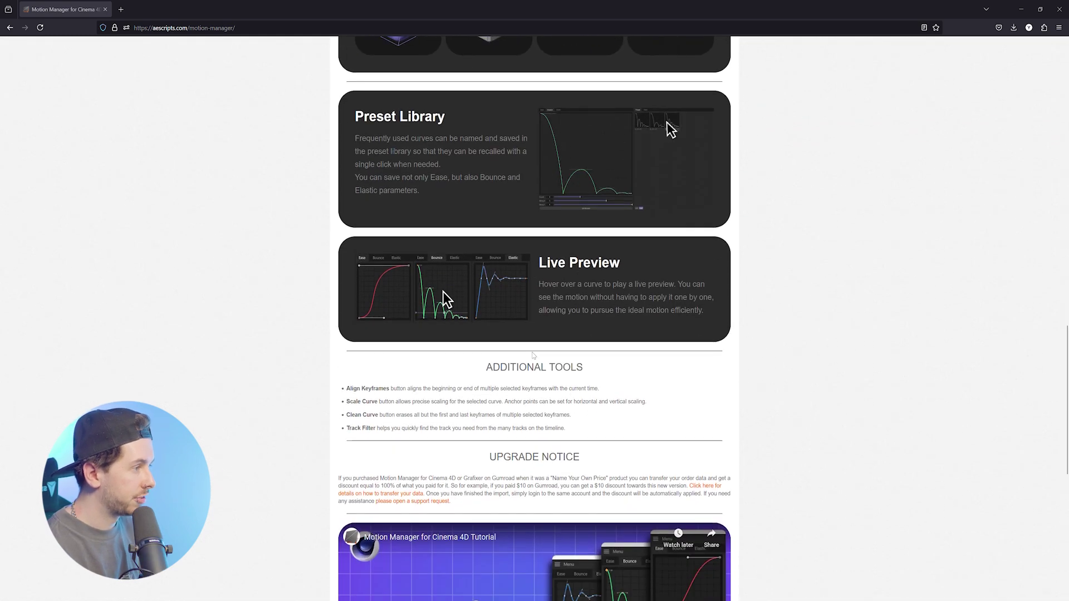